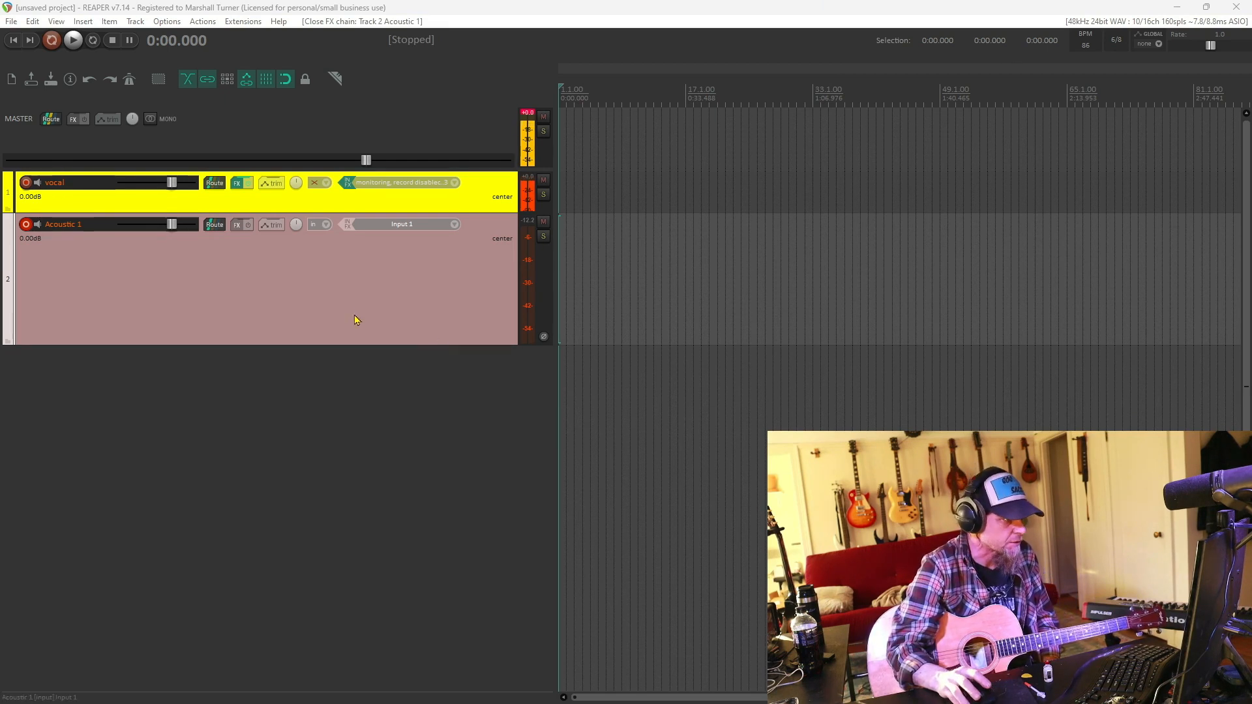
- Add ReaTune to the Acoustic 1 track's input FX and show its embedded tuner in an enlarged track control panel
{"action": "left_click", "coordinate": [347, 224]}
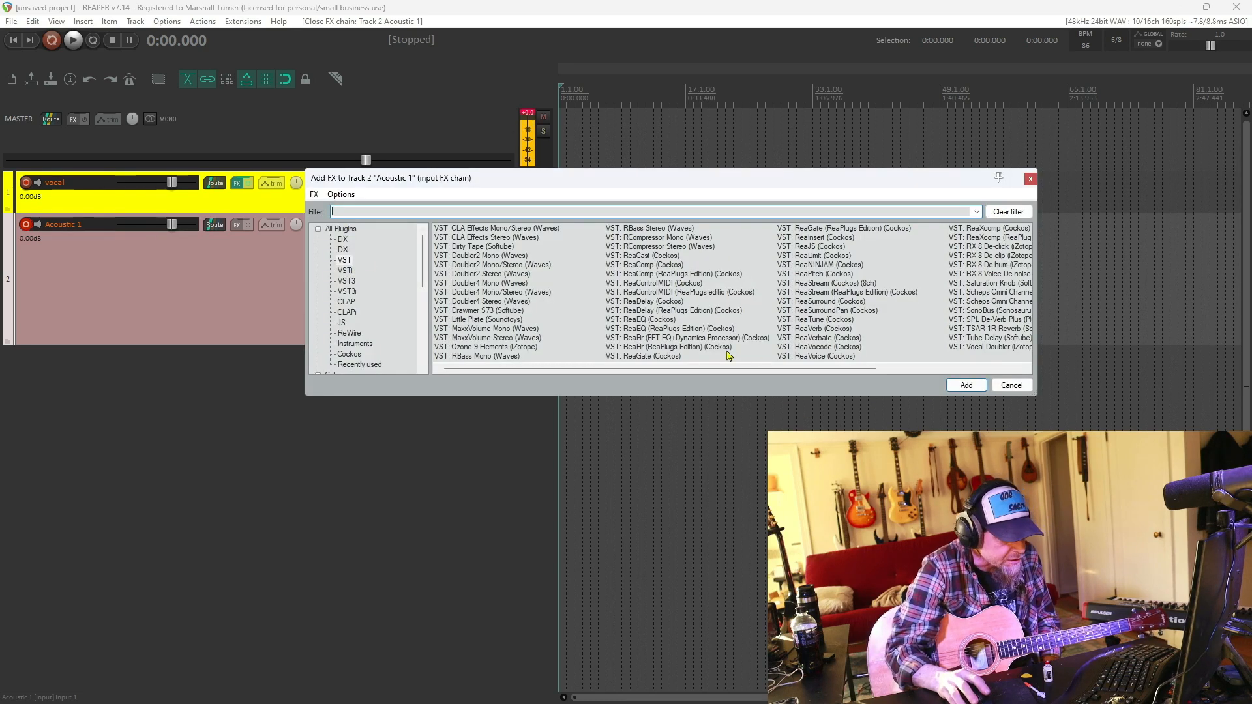
{"action": "double_click", "coordinate": [814, 319]}
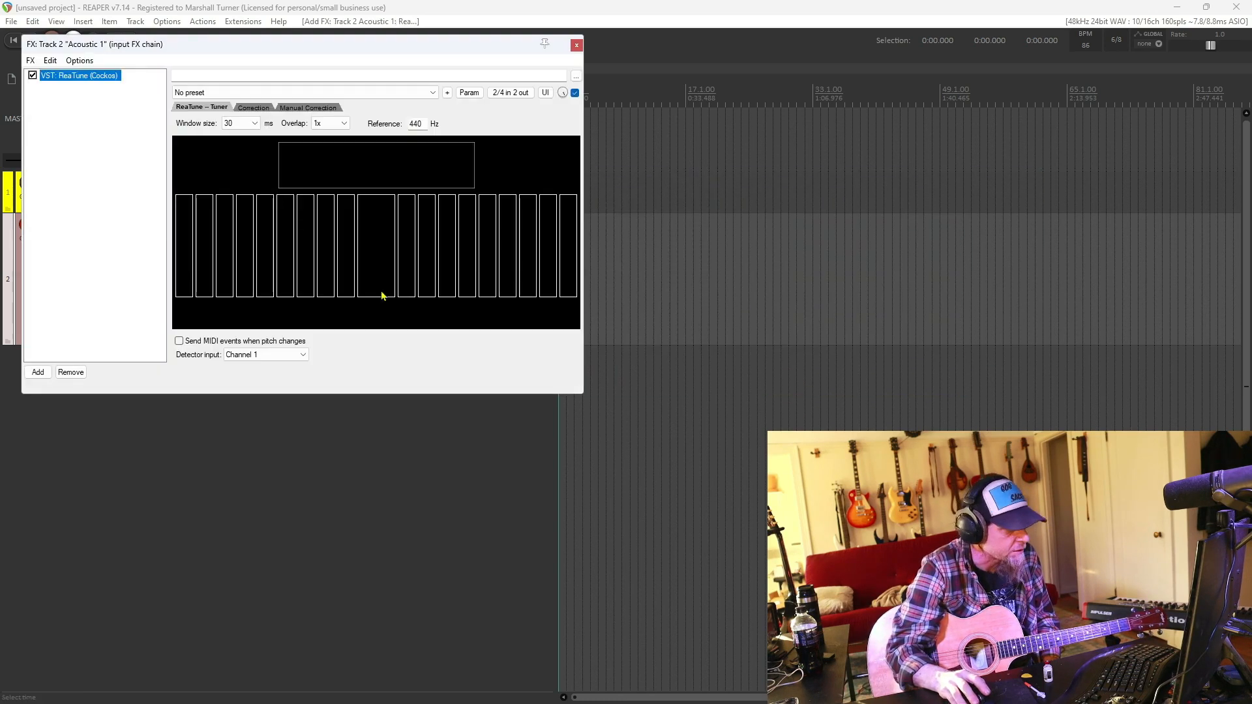
{"action": "right_click", "coordinate": [89, 78]}
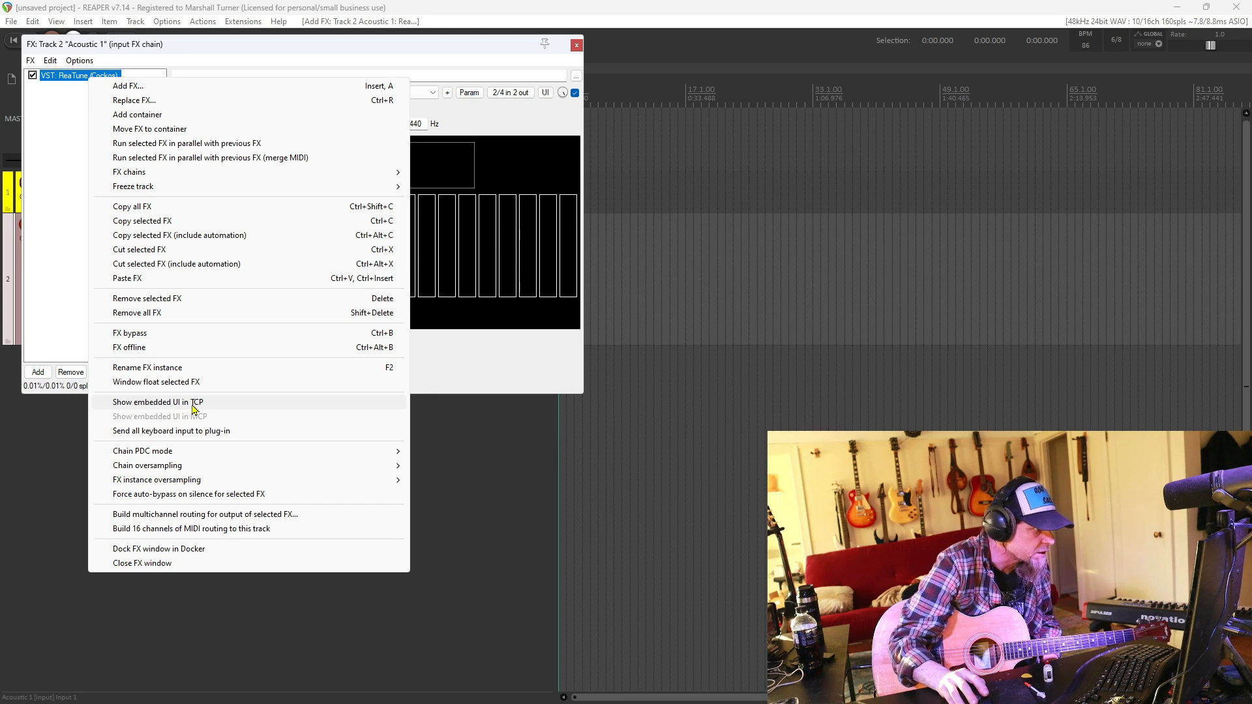
{"action": "left_click", "coordinate": [195, 402]}
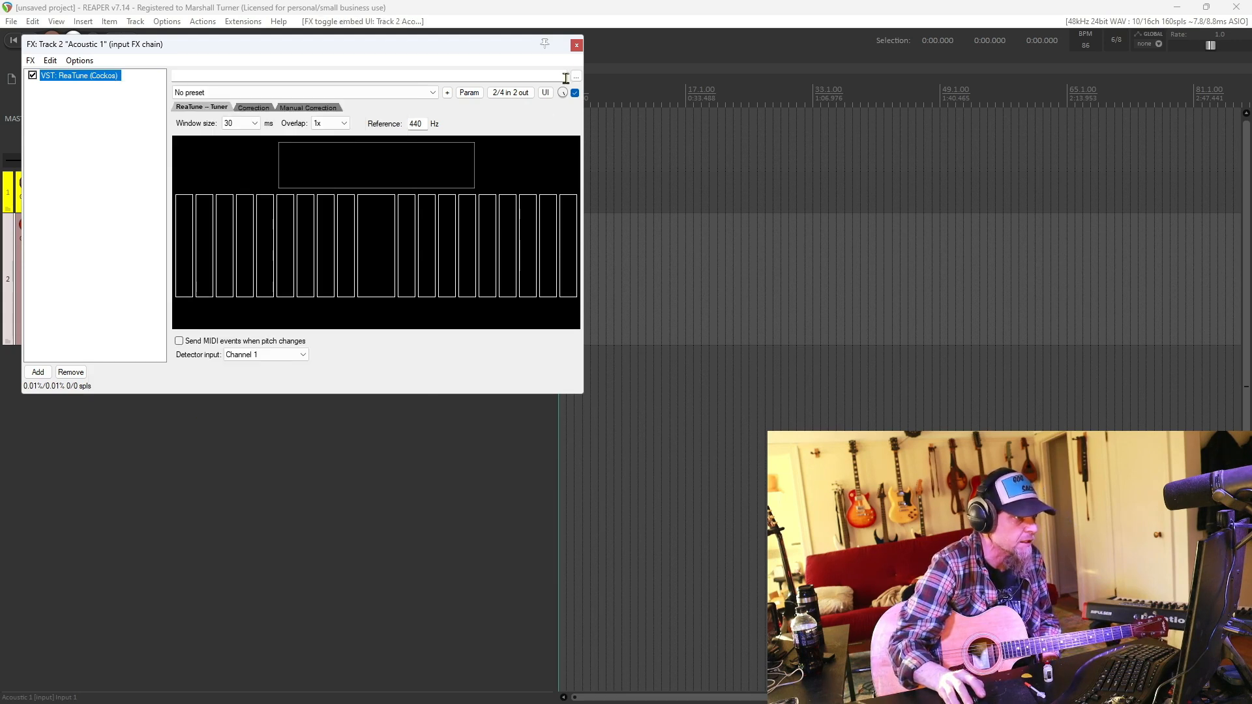
{"action": "left_click", "coordinate": [578, 46]}
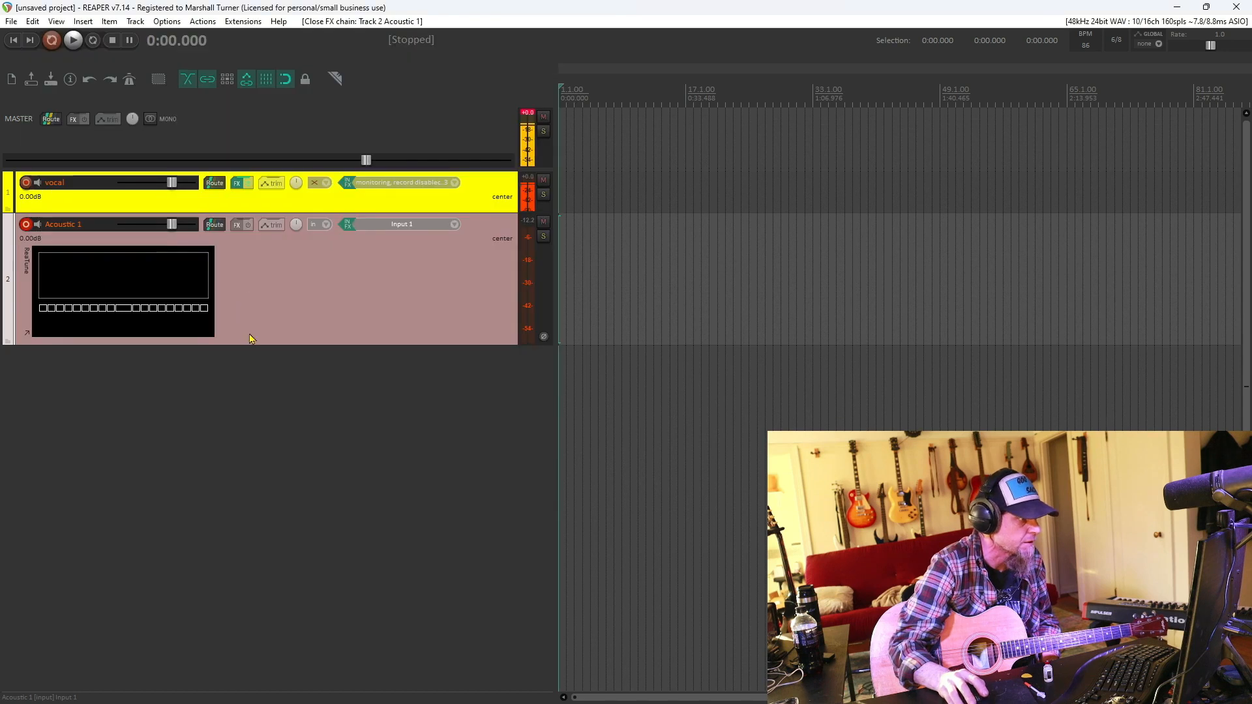
{"action": "left_click_drag", "start_coordinate": [263, 345], "coordinate": [313, 447]}
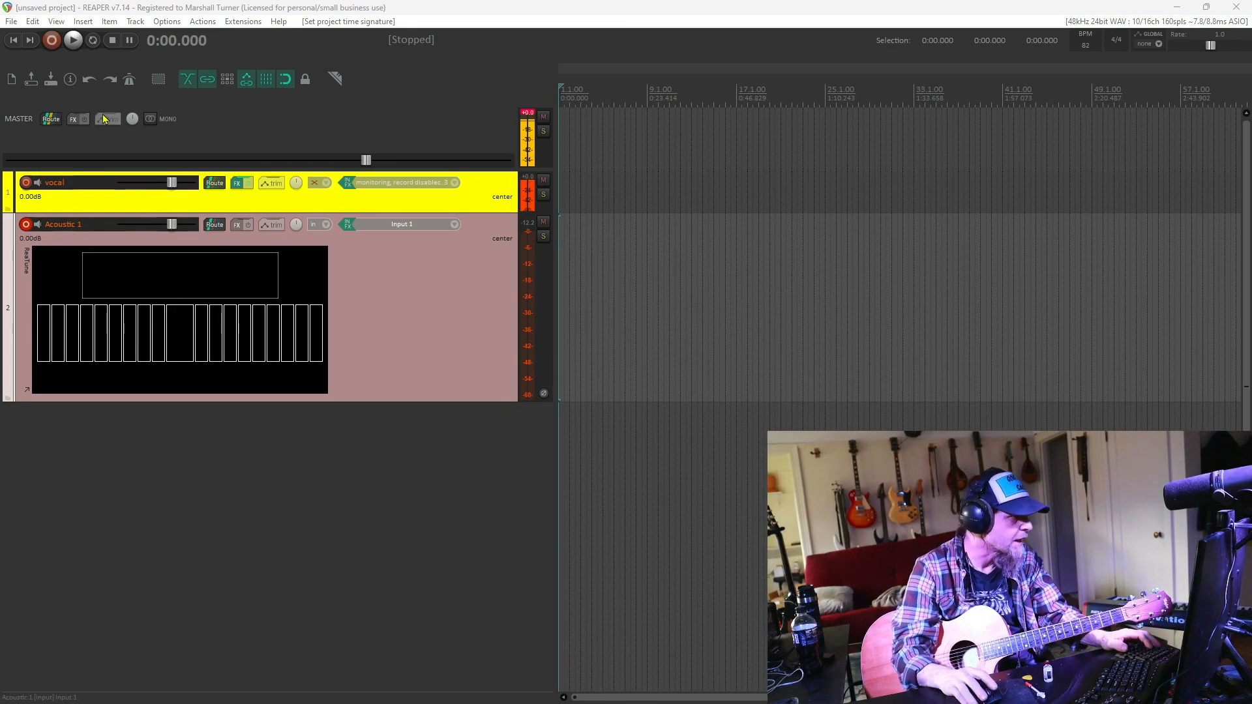
- Dock the transport at the bottom of the main window and return it to its place above the ruler
{"action": "left_click", "coordinate": [54, 23]}
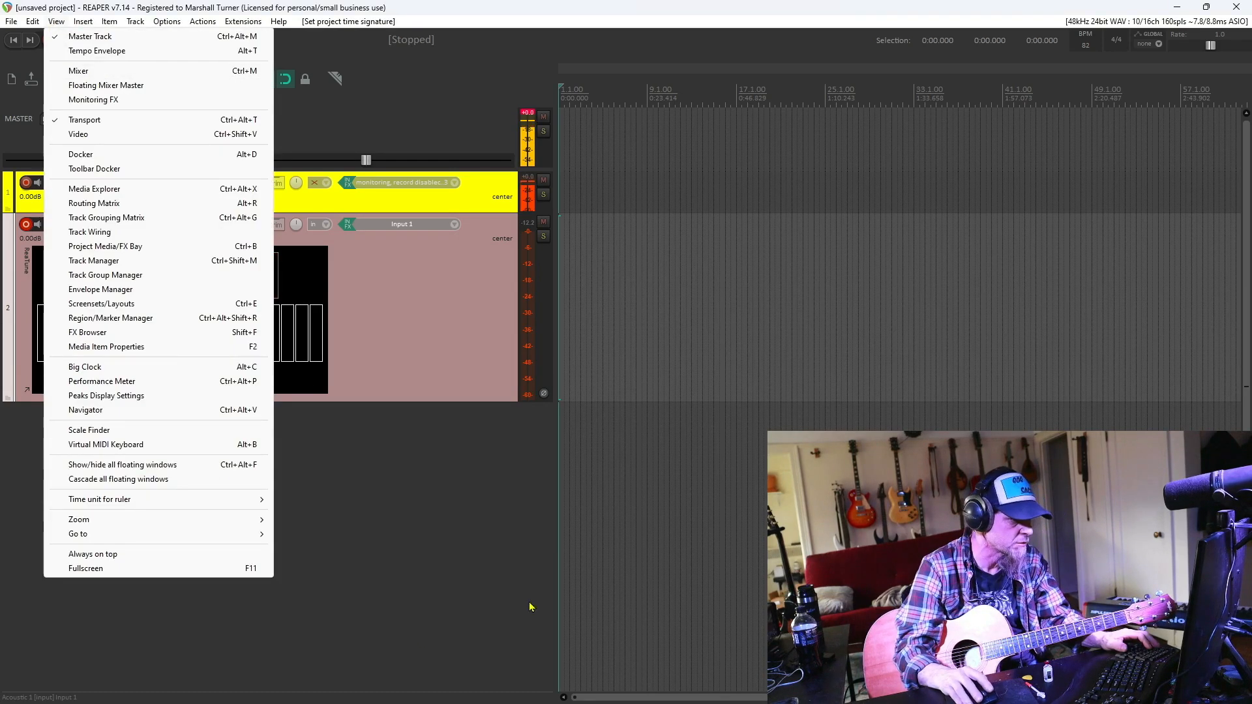
{"action": "left_click", "coordinate": [442, 581]}
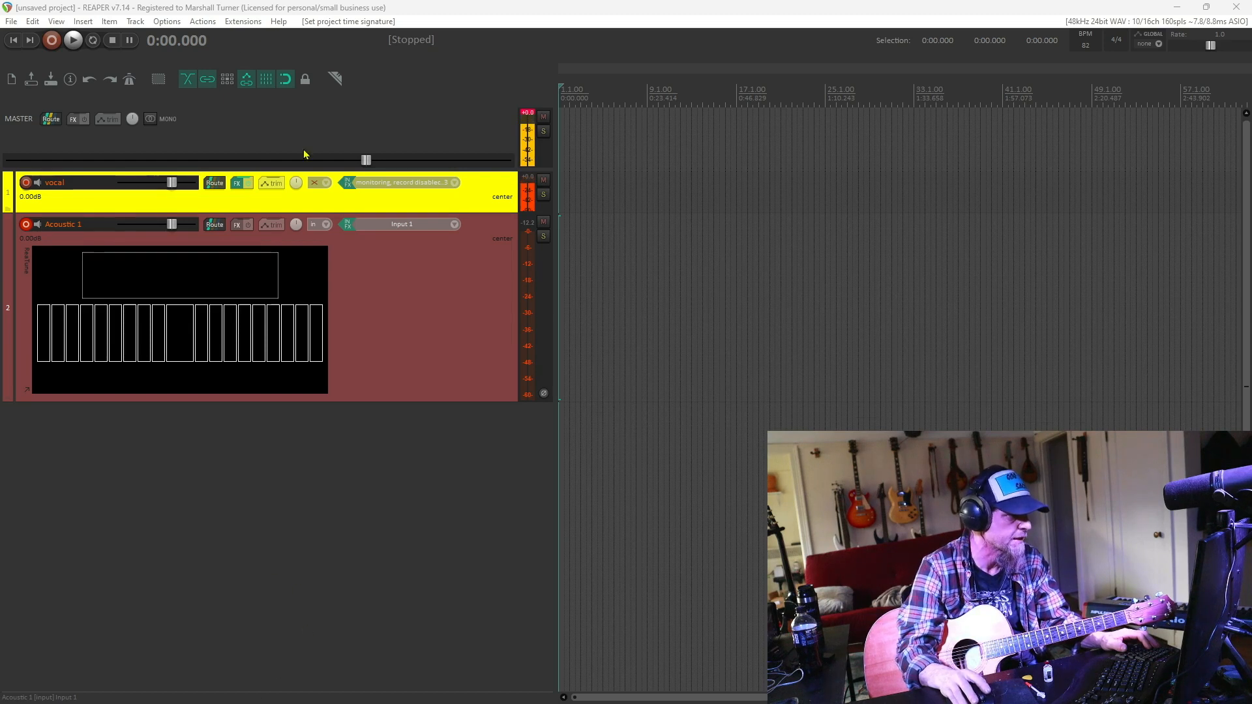
{"action": "right_click", "coordinate": [307, 42]}
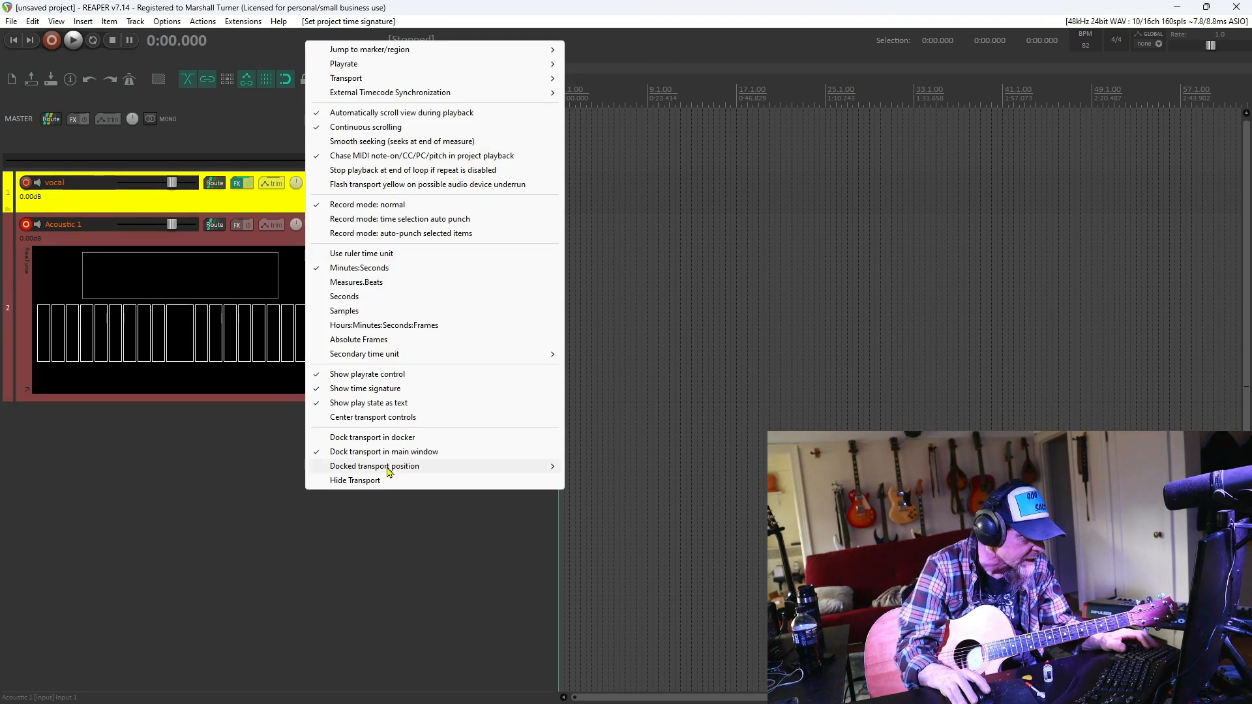
{"action": "mouse_move", "coordinate": [389, 472]}
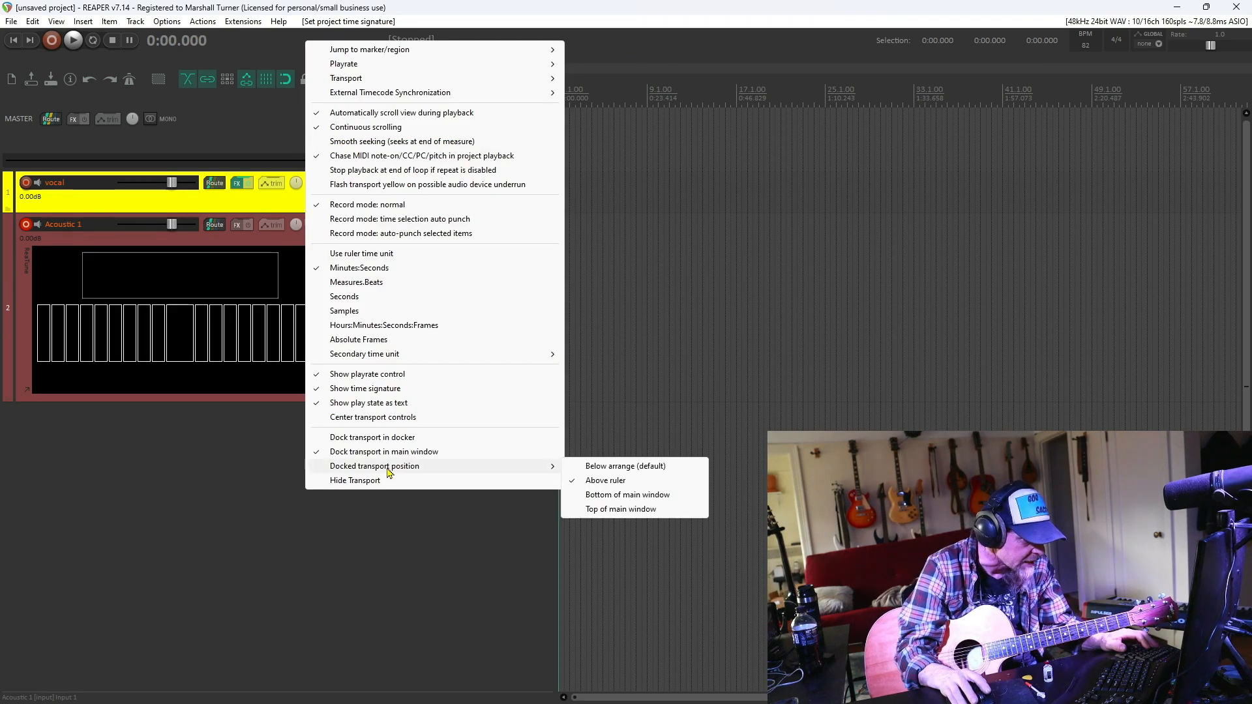
{"action": "left_click", "coordinate": [612, 495]}
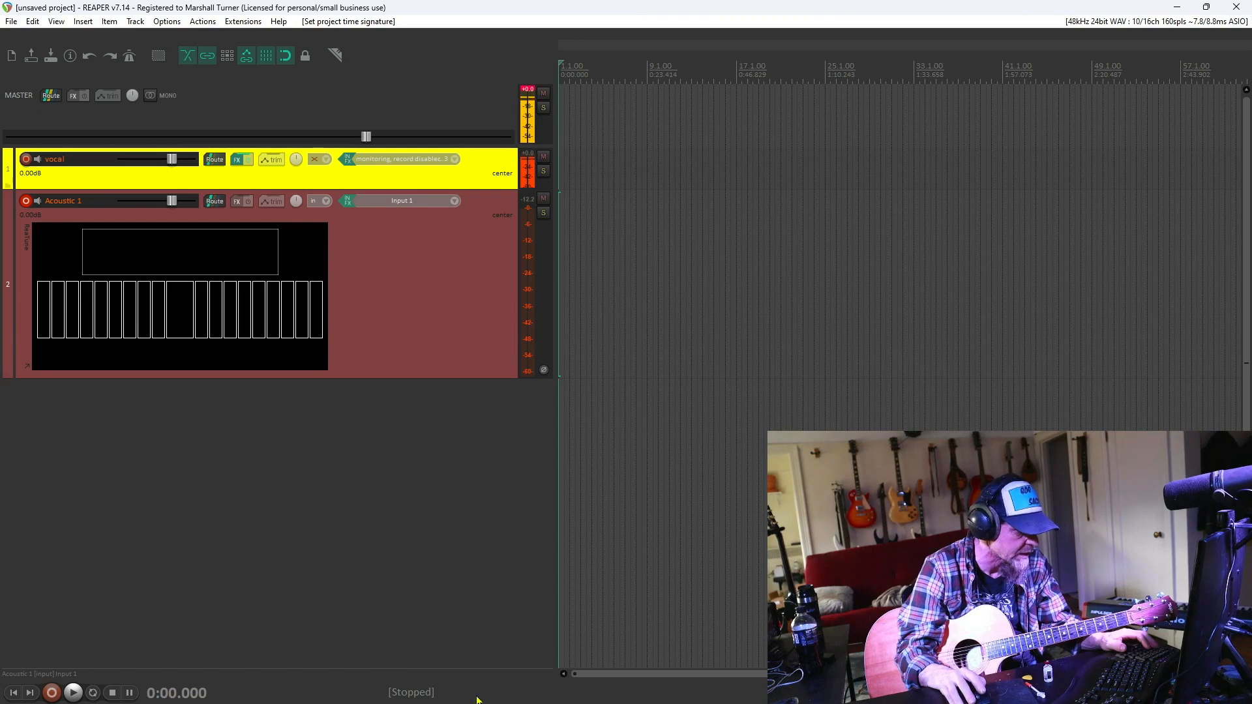
{"action": "right_click", "coordinate": [509, 697]}
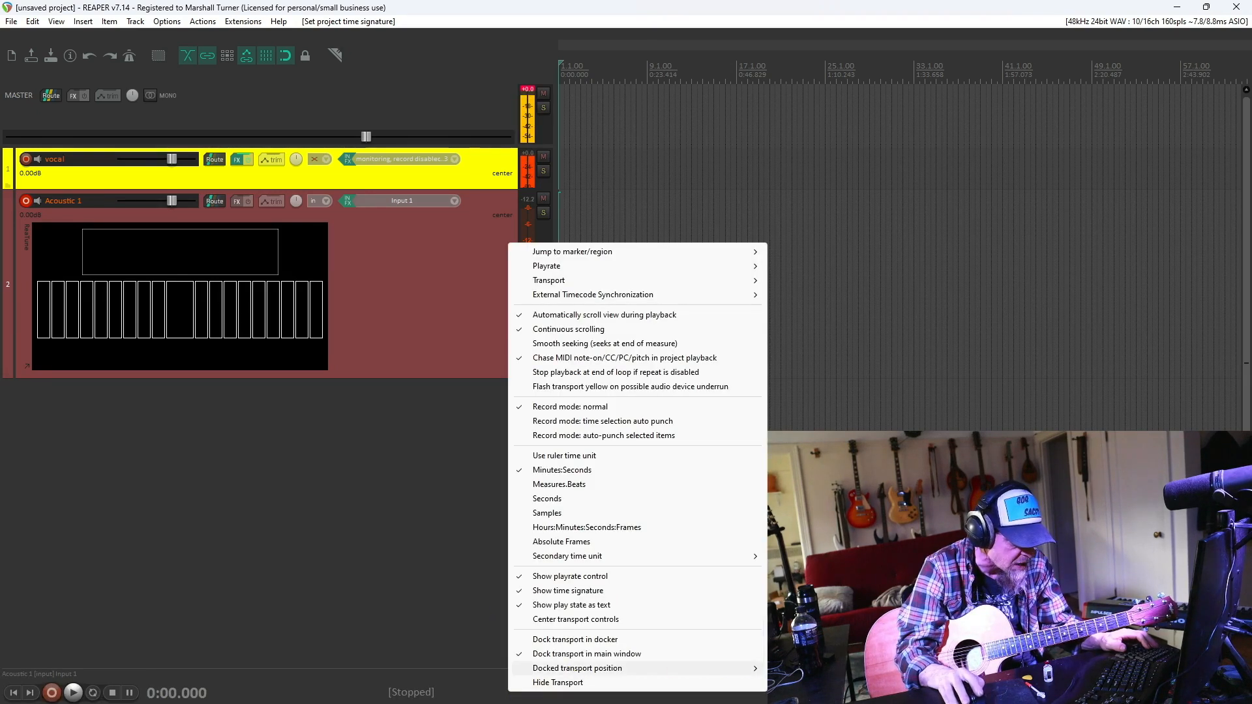
{"action": "left_click", "coordinate": [809, 668]}
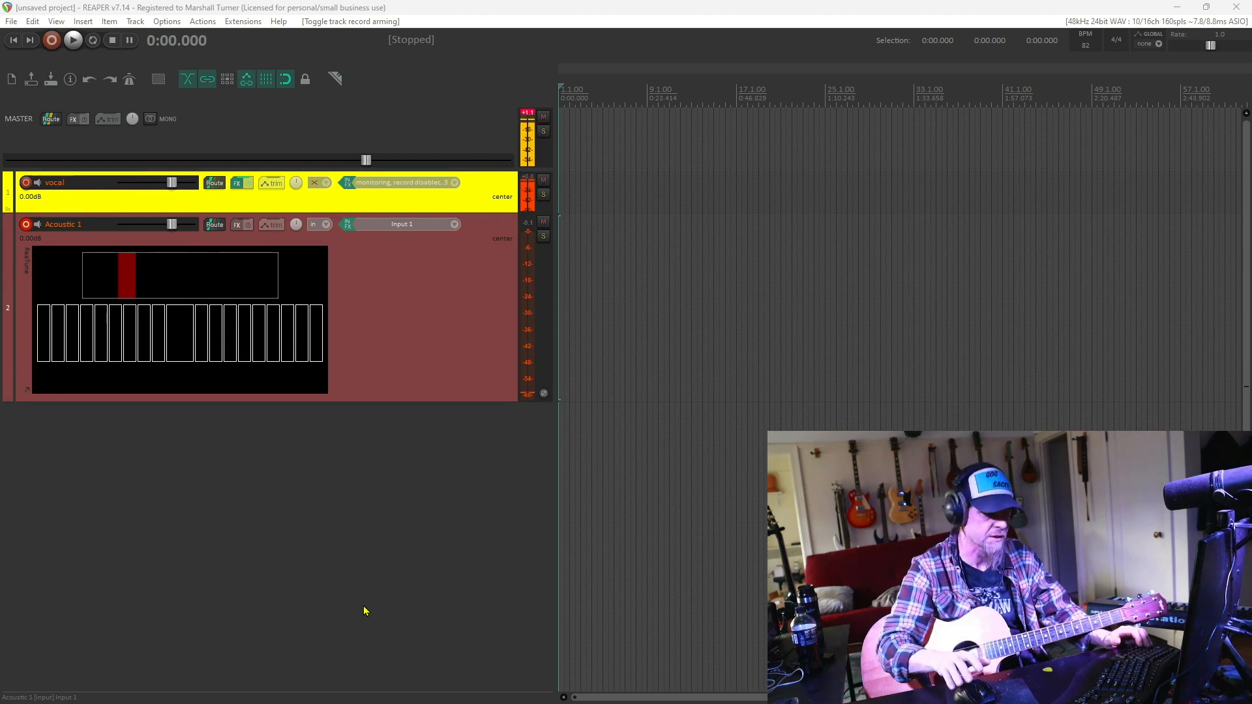
- Try out the metronome during a short playback and switch it back off
{"action": "left_click", "coordinate": [128, 81]}
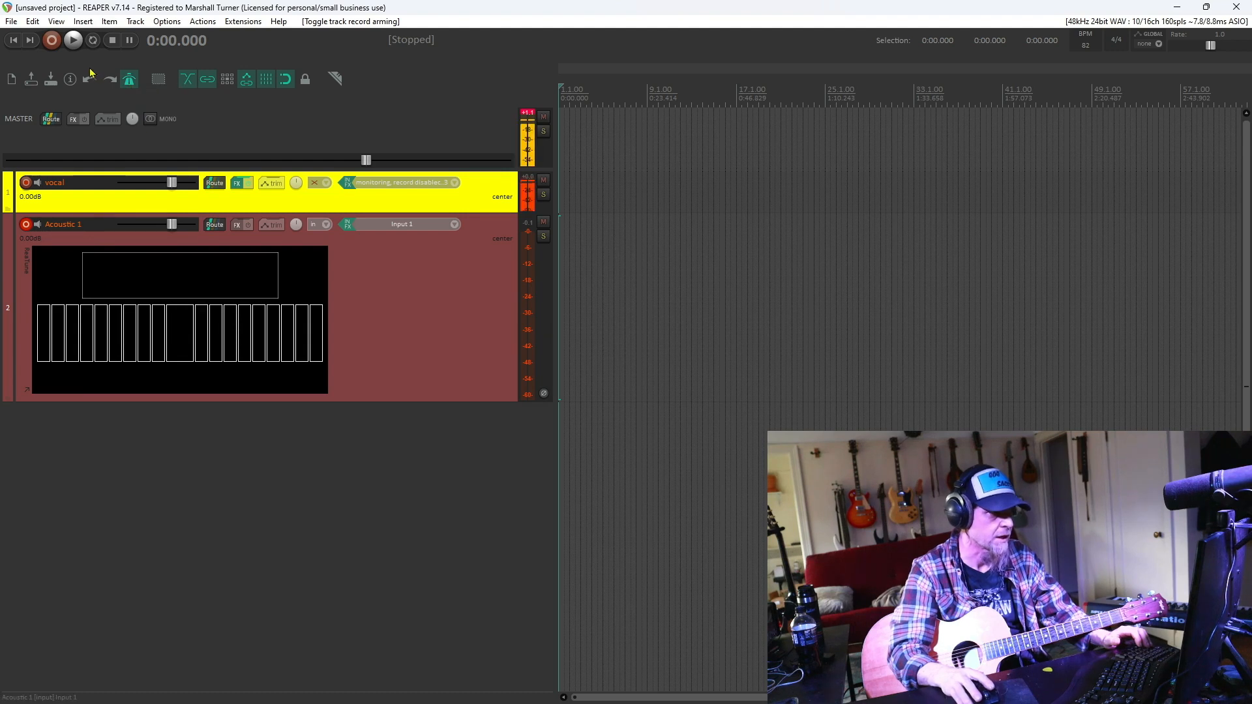
{"action": "left_click", "coordinate": [73, 46]}
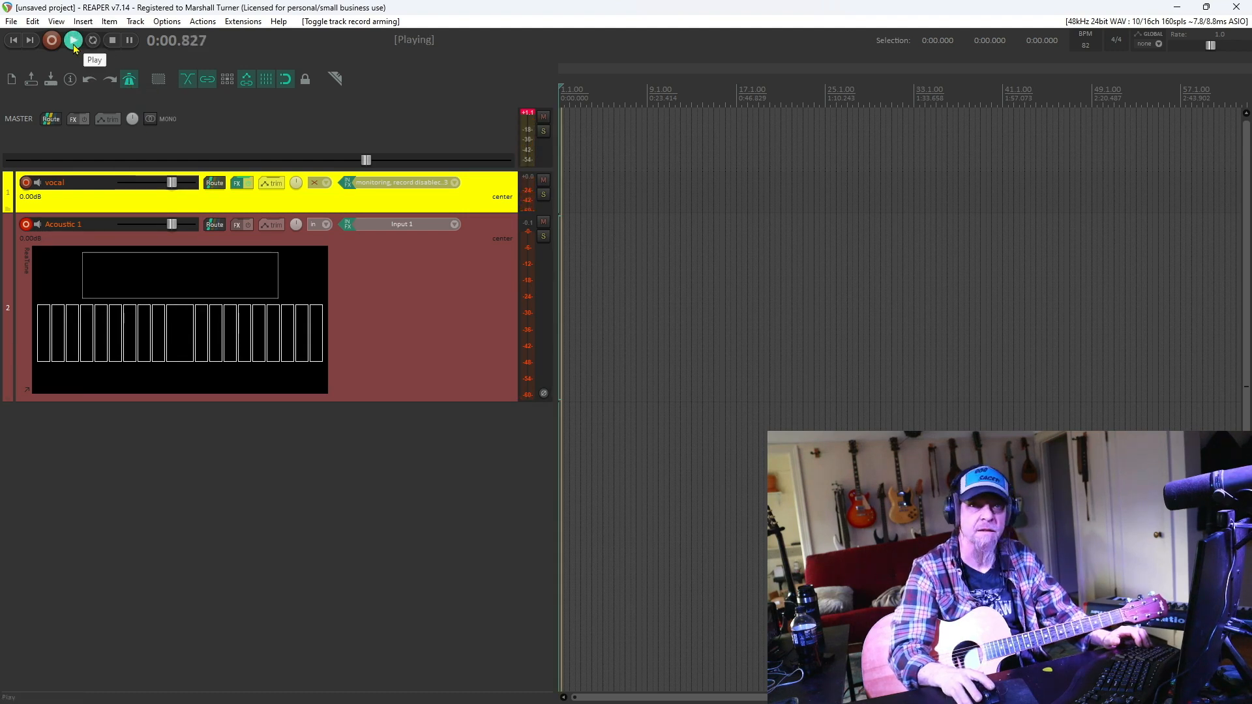
{"action": "left_click", "coordinate": [113, 42]}
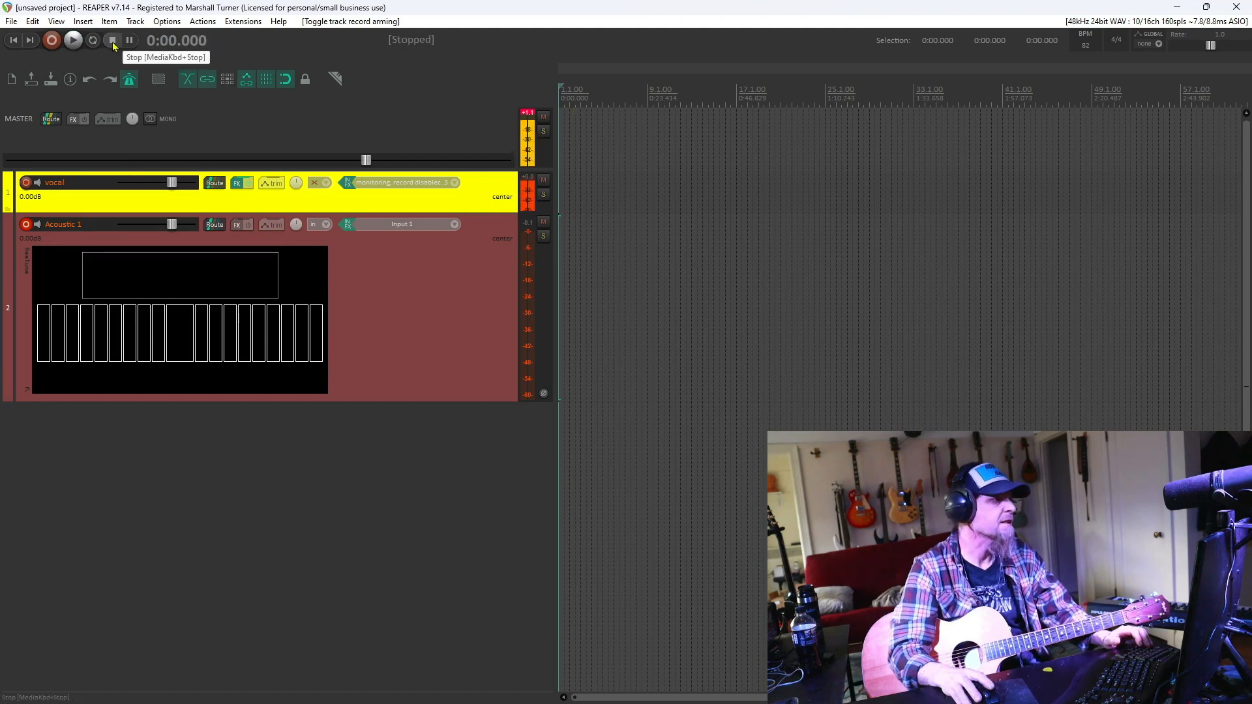
{"action": "left_click", "coordinate": [129, 83]}
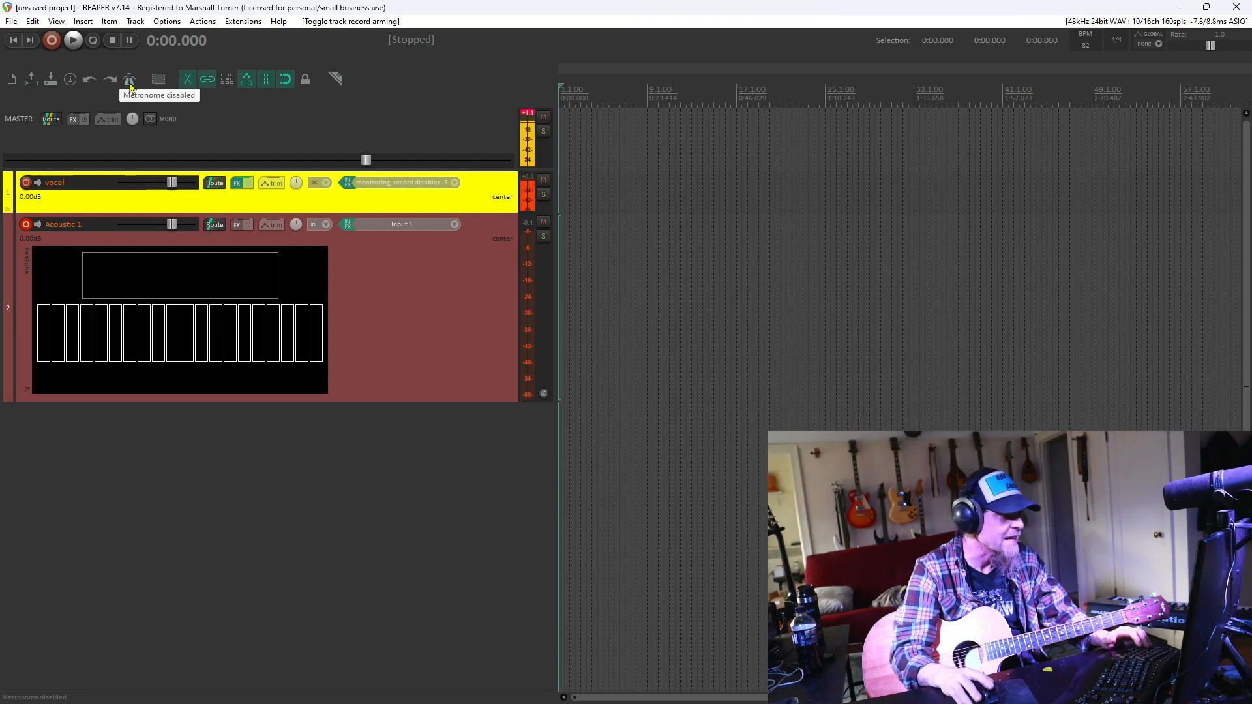
- Add a third track below Acoustic 1 and insert a click source on it
{"action": "double_click", "coordinate": [138, 480]}
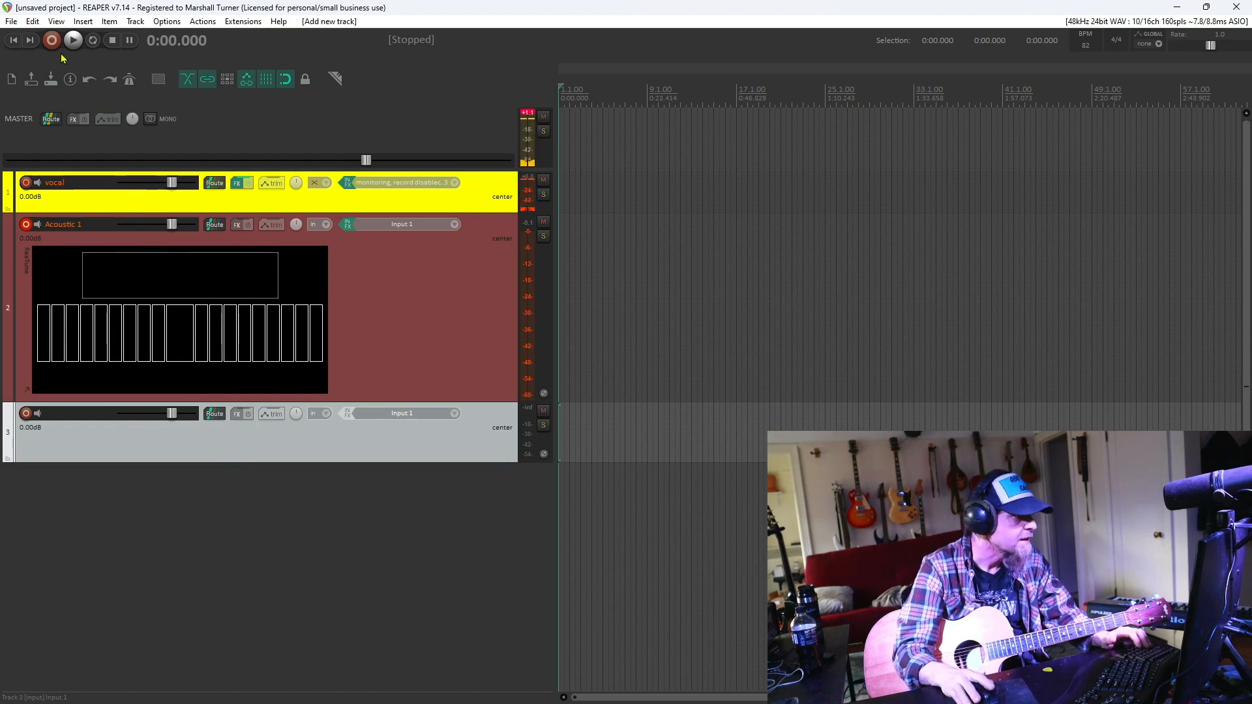
{"action": "left_click", "coordinate": [88, 22]}
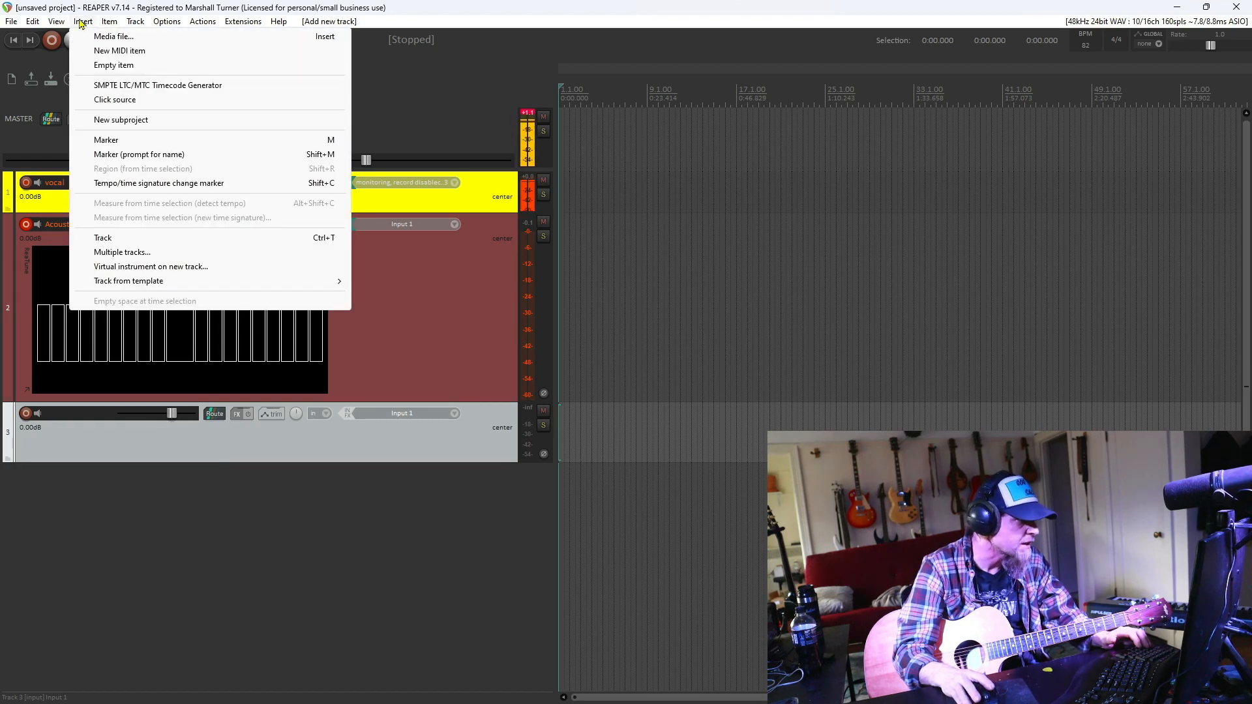
{"action": "left_click", "coordinate": [116, 101]}
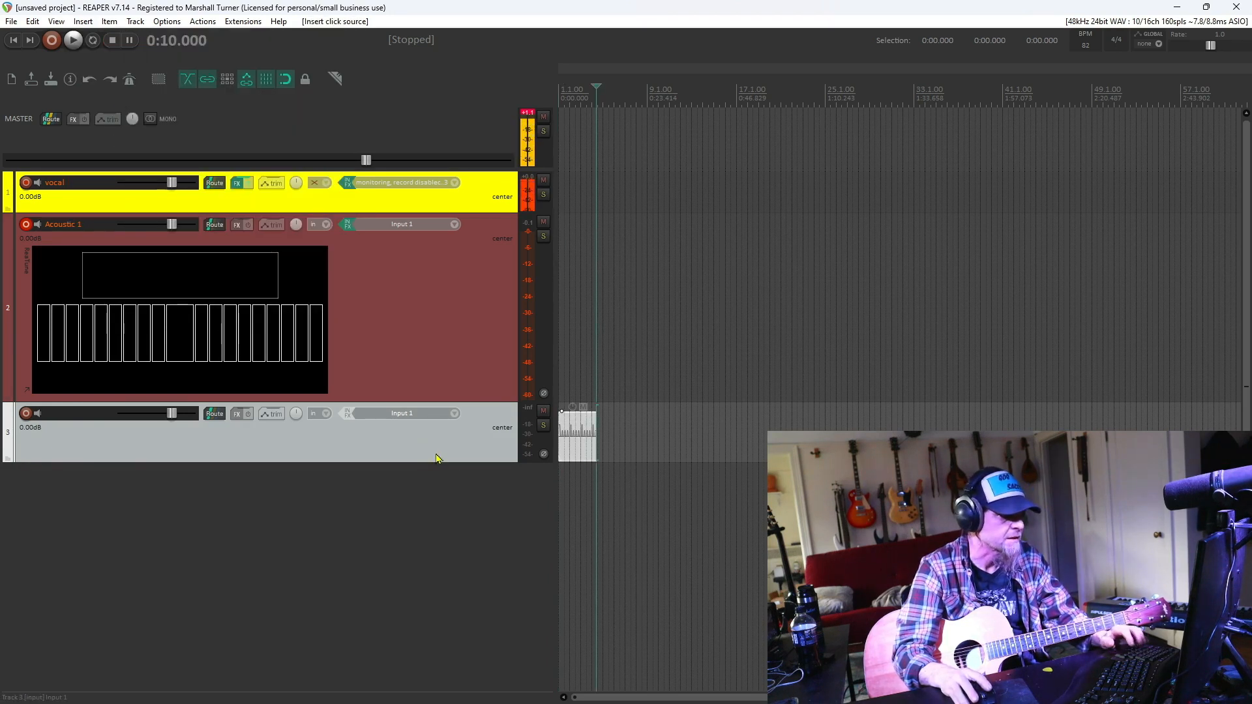
- Play the click source from the project start and try a different volume on its track
{"action": "left_click", "coordinate": [14, 42]}
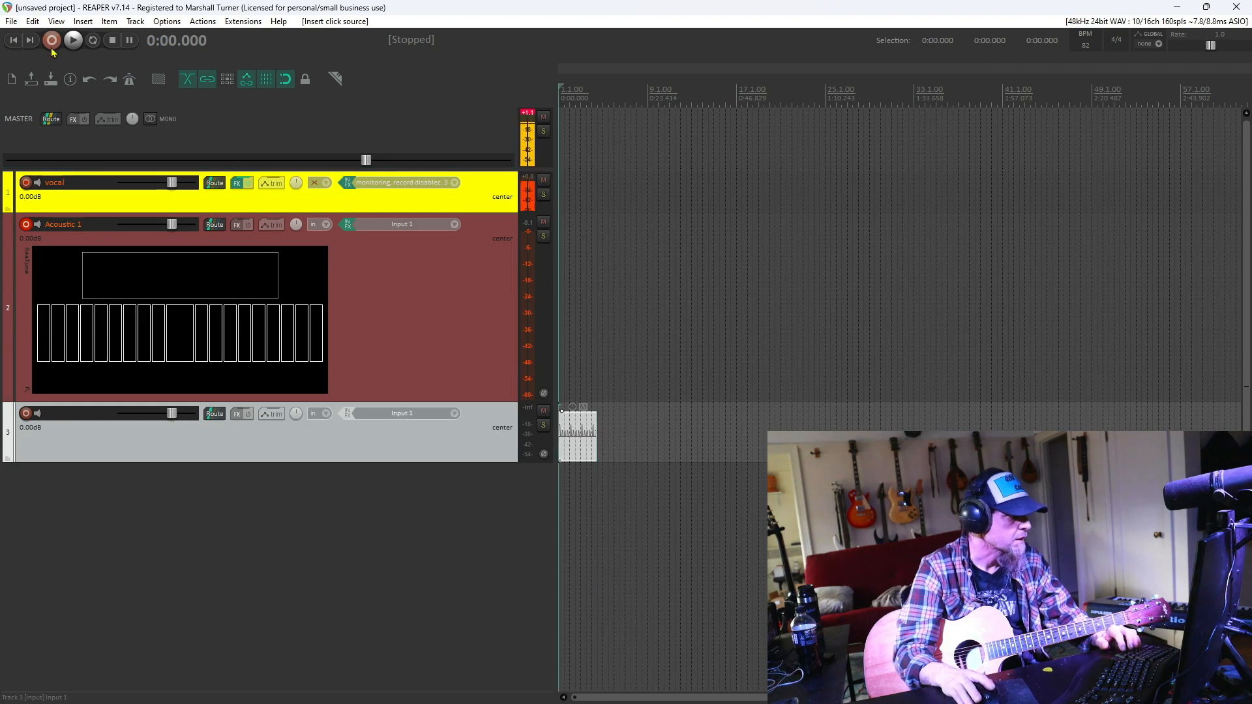
{"action": "left_click", "coordinate": [75, 46]}
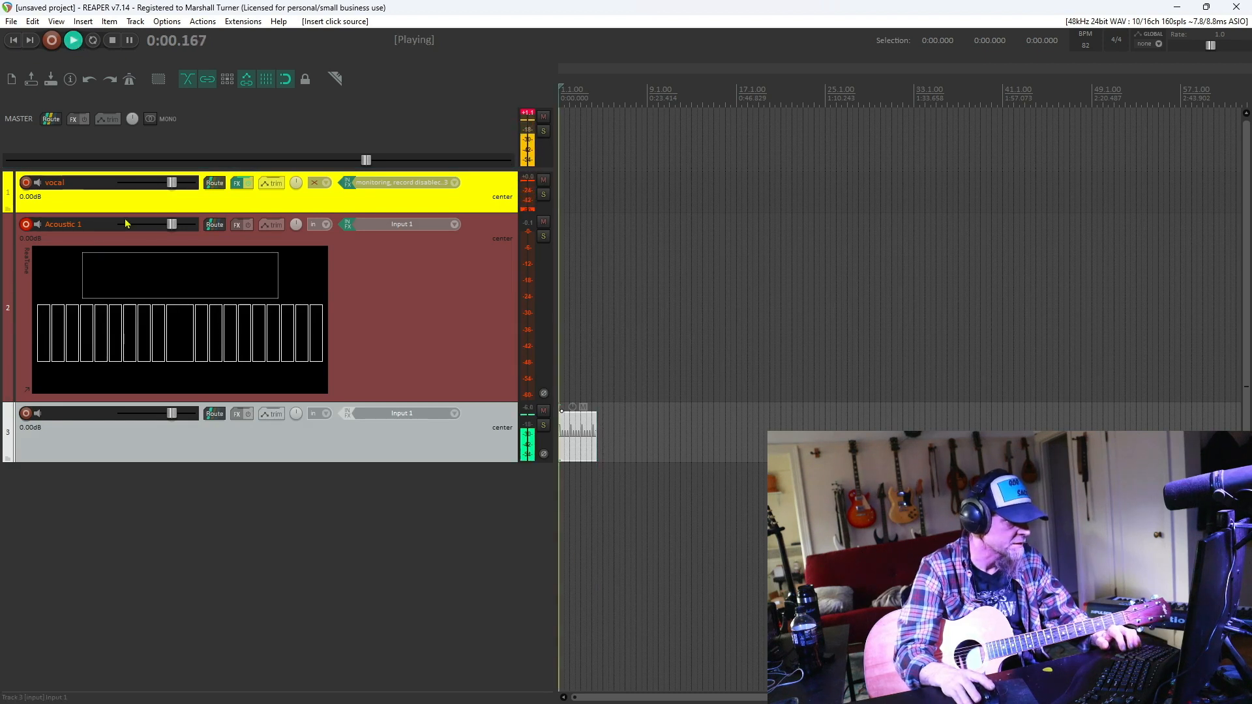
{"action": "scroll", "coordinate": [181, 418], "scroll_direction": "up", "scroll_amount": 5}
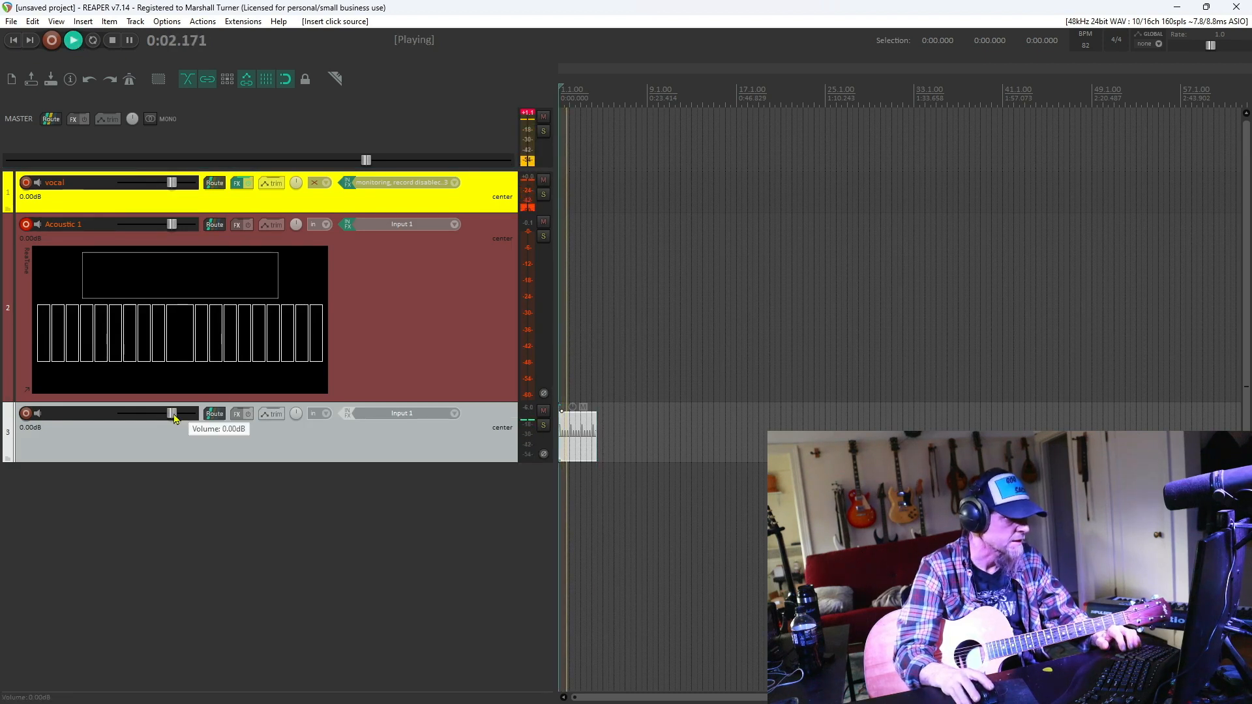
{"action": "left_click_drag", "start_coordinate": [181, 415], "coordinate": [150, 429]}
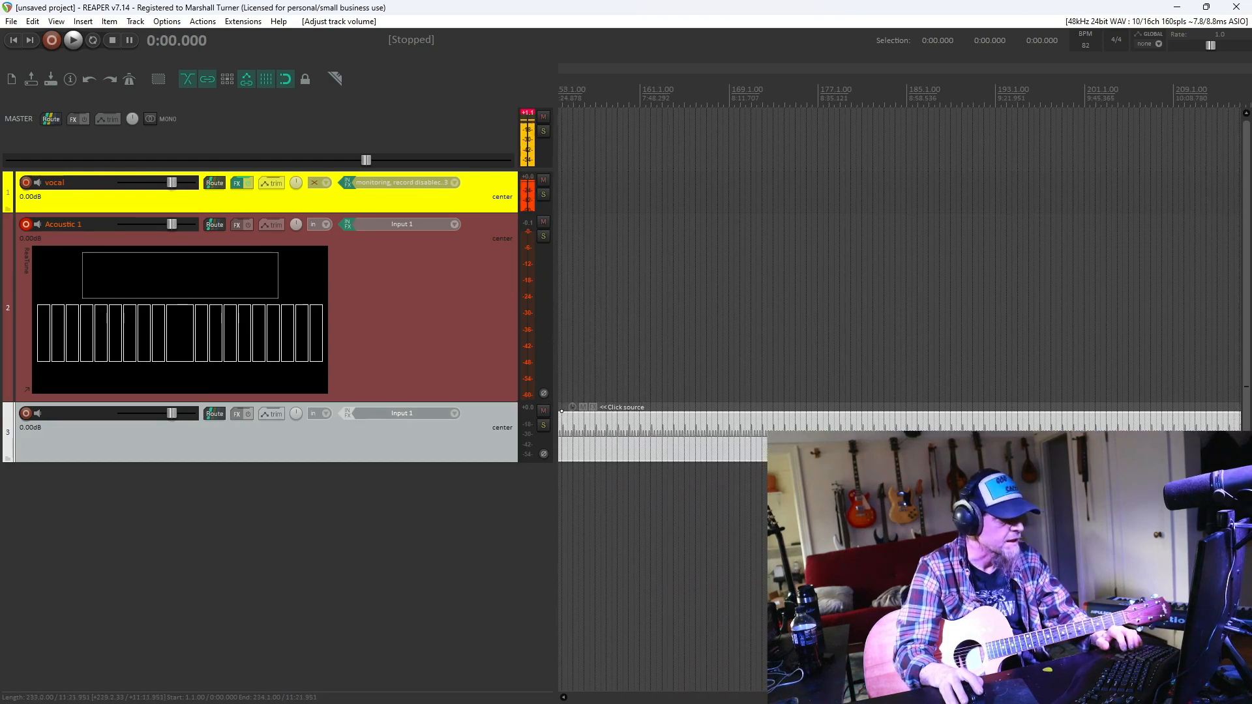
- Extend the click source item on the third track to about 16.5 minutes long
{"action": "left_click_drag", "start_coordinate": [1246, 446], "coordinate": [1247, 446]}
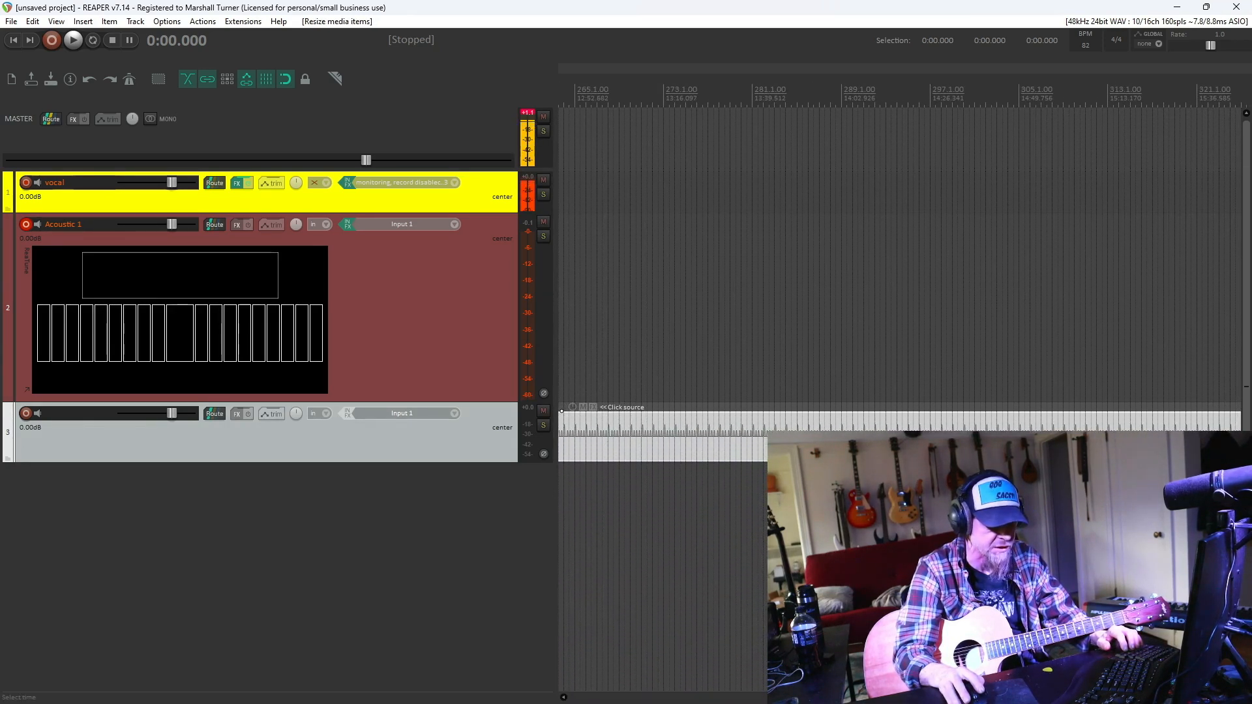
{"action": "scroll", "coordinate": [561, 411], "scroll_direction": "down", "scroll_amount": 10}
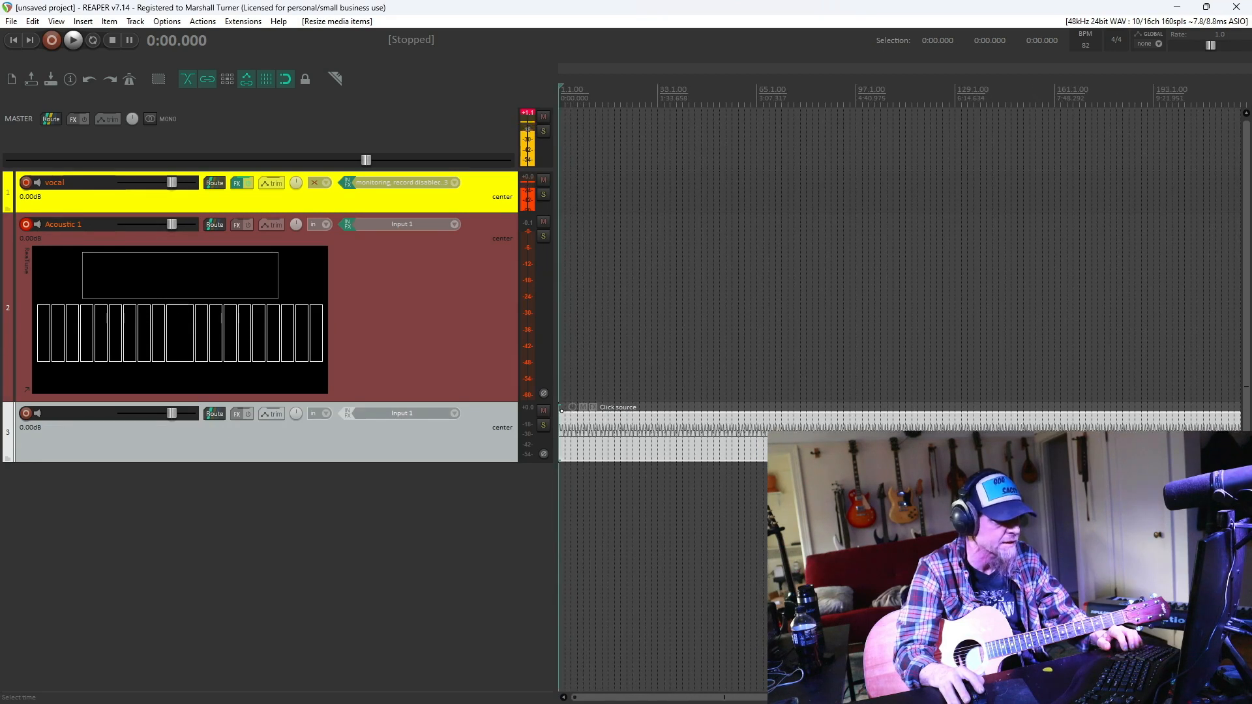
{"action": "scroll", "coordinate": [562, 410], "scroll_direction": "down", "scroll_amount": 2}
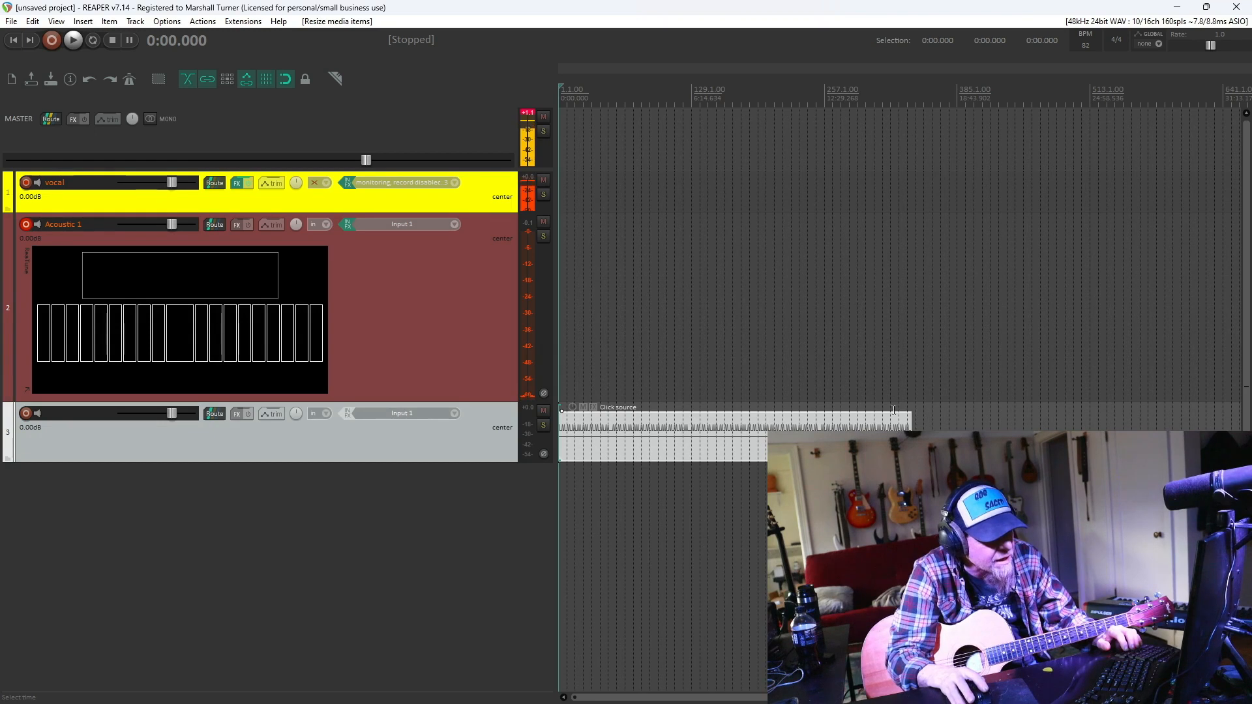
{"action": "left_click", "coordinate": [901, 105]}
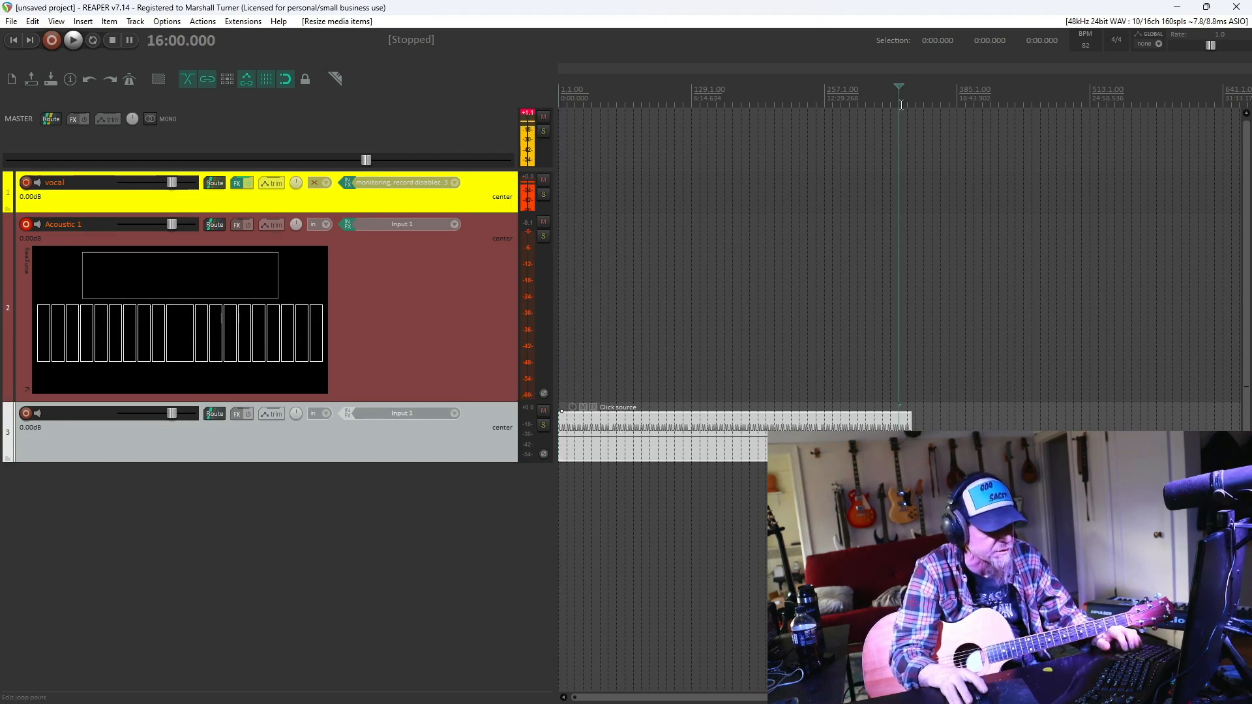
{"action": "left_click", "coordinate": [916, 130]}
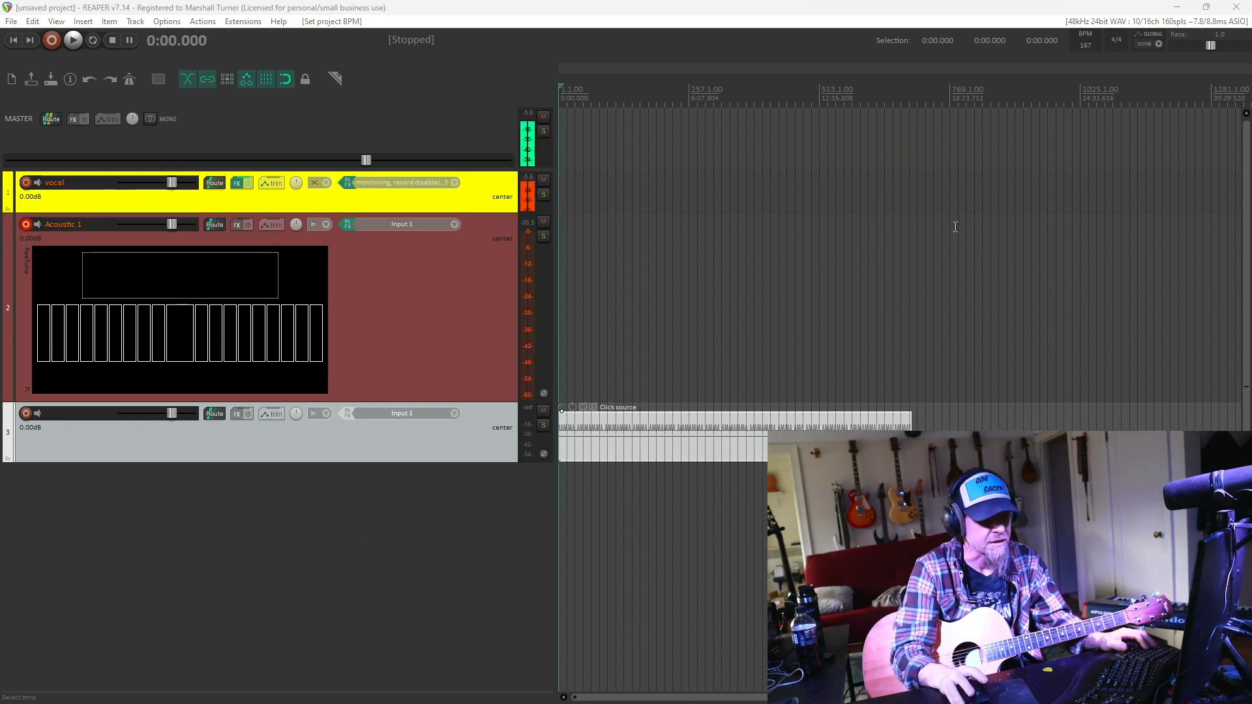
- Set the project tempo to 171 BPM with tap tempo and check it by playing along with the click
{"action": "left_click", "coordinate": [1086, 37]}
{"action": "left_click", "coordinate": [1086, 37]}
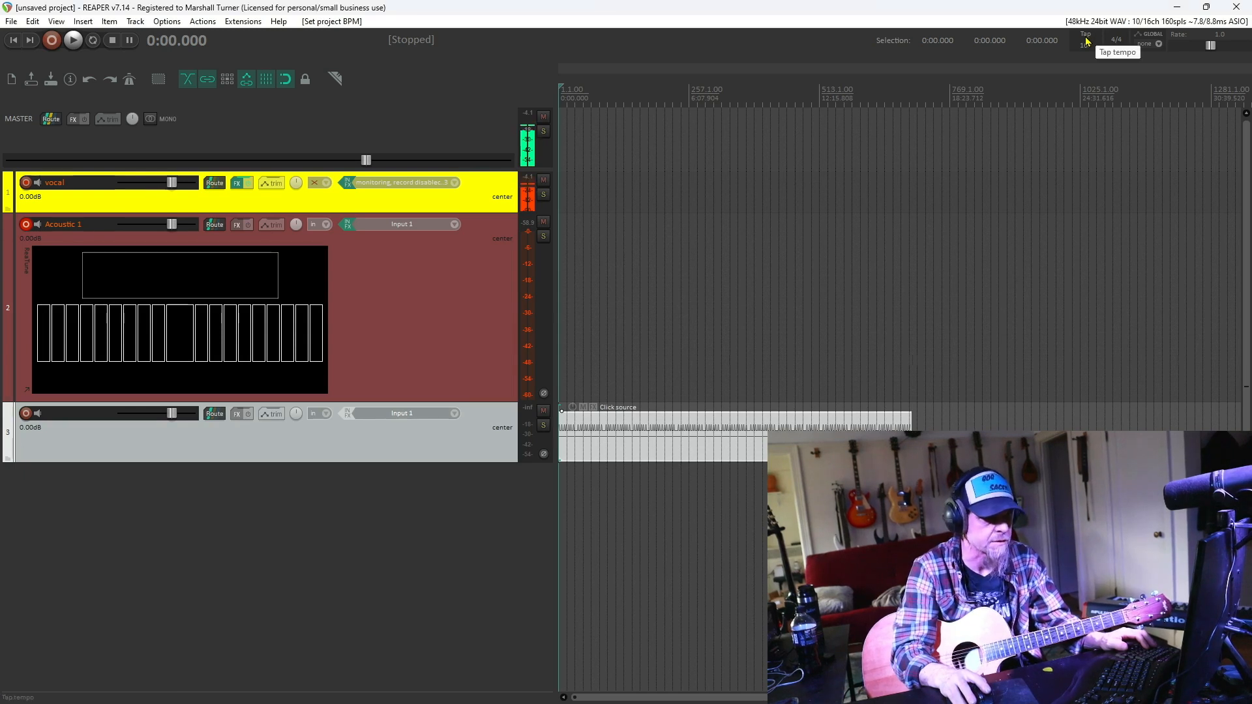
{"action": "left_click", "coordinate": [1085, 38]}
{"action": "left_click", "coordinate": [1085, 37]}
{"action": "left_click", "coordinate": [1086, 37]}
{"action": "left_click", "coordinate": [1086, 38]}
{"action": "left_click", "coordinate": [1085, 37]}
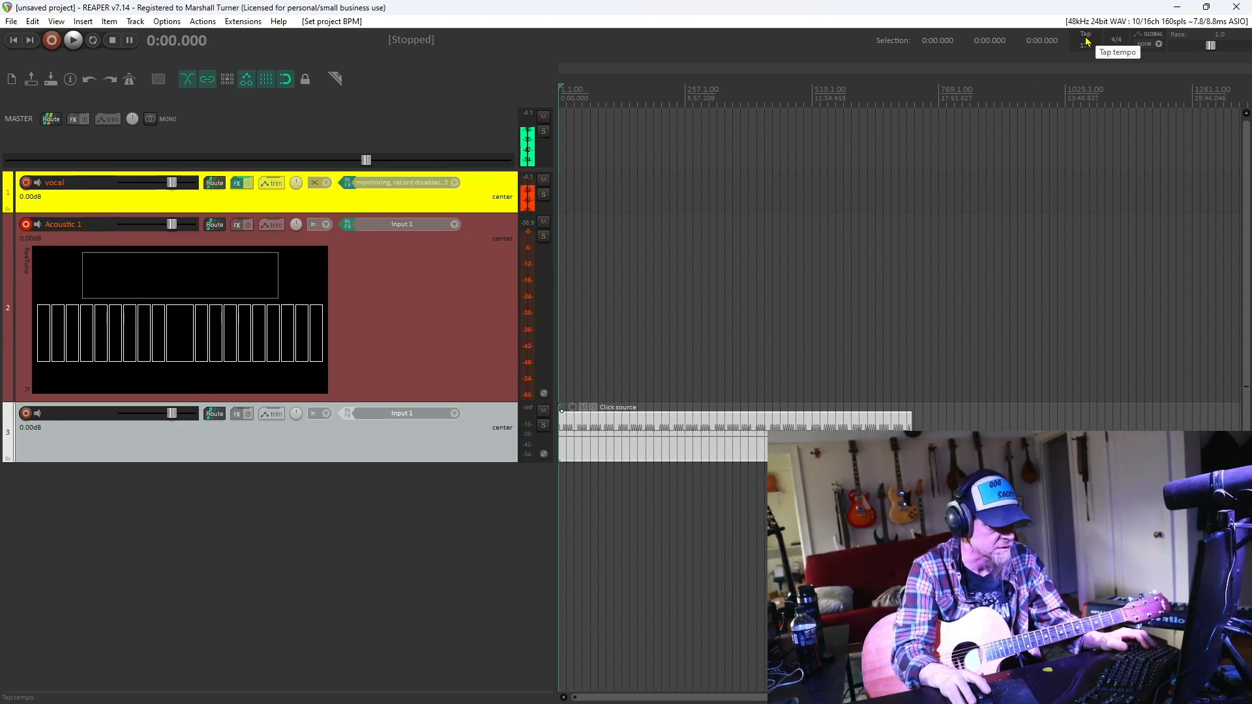
{"action": "left_click", "coordinate": [1086, 37]}
{"action": "left_click", "coordinate": [1086, 37]}
{"action": "left_click", "coordinate": [1086, 37]}
{"action": "left_click", "coordinate": [1086, 37]}
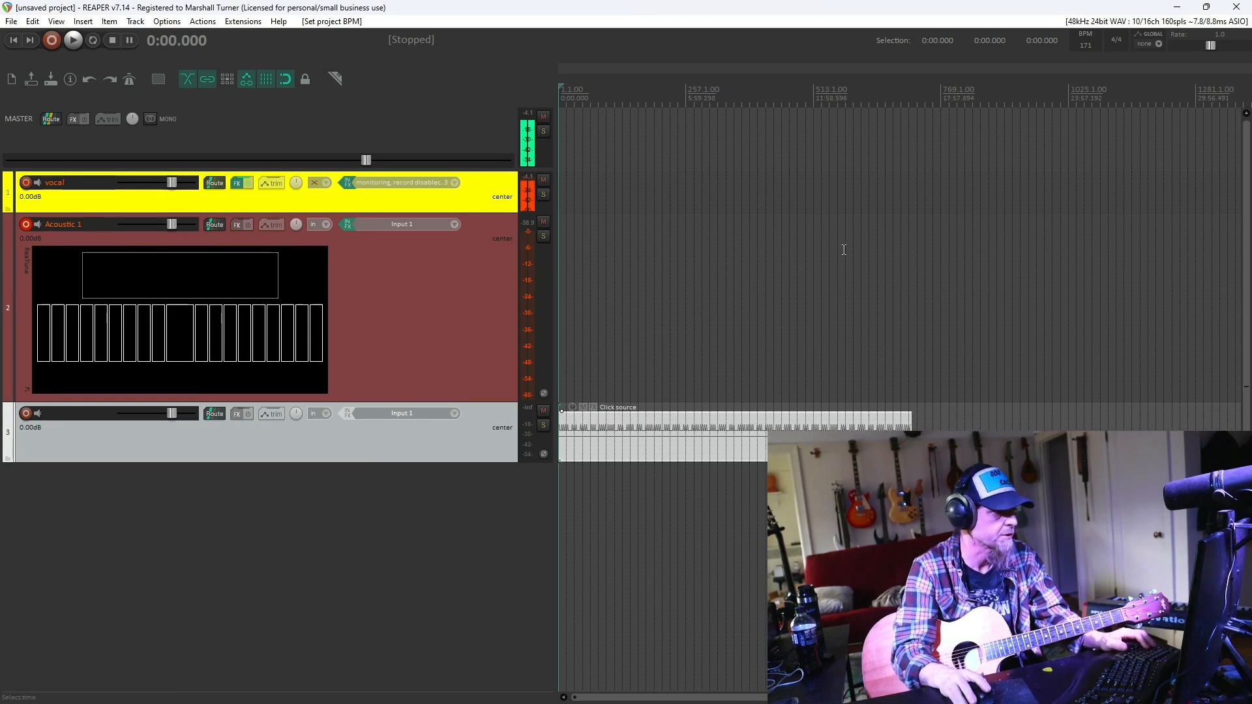
{"action": "left_click", "coordinate": [74, 45]}
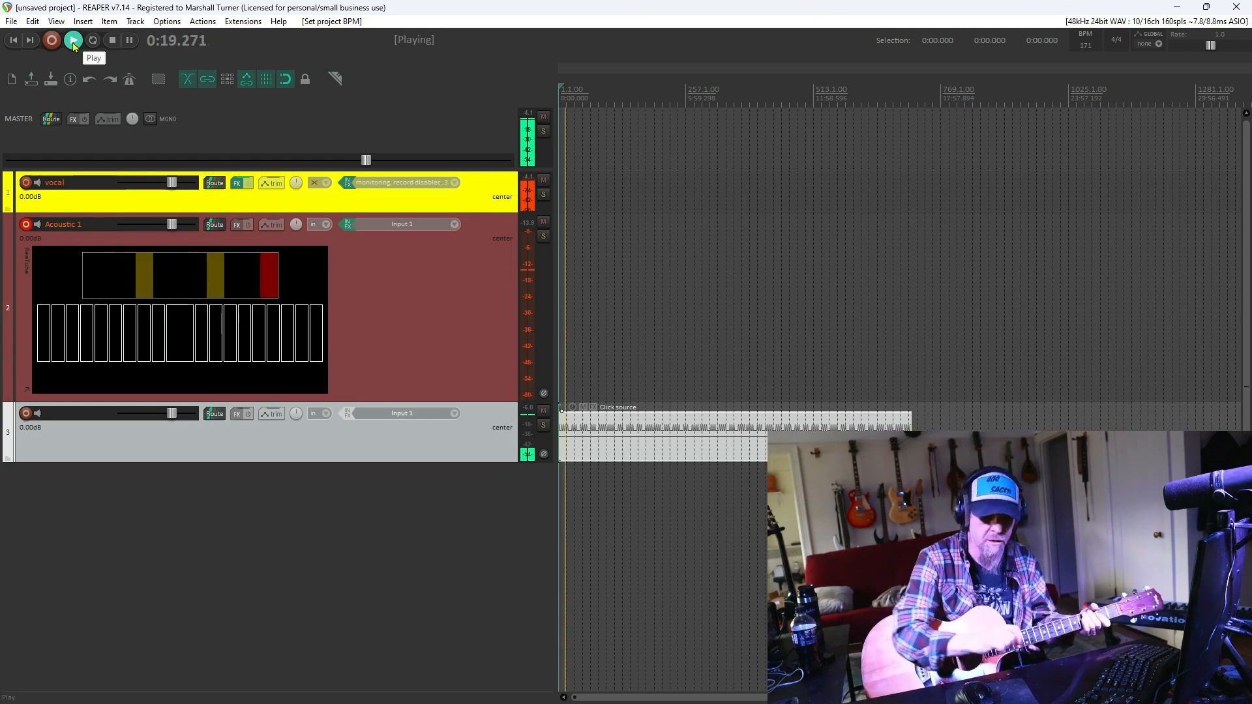
{"action": "left_click", "coordinate": [110, 42]}
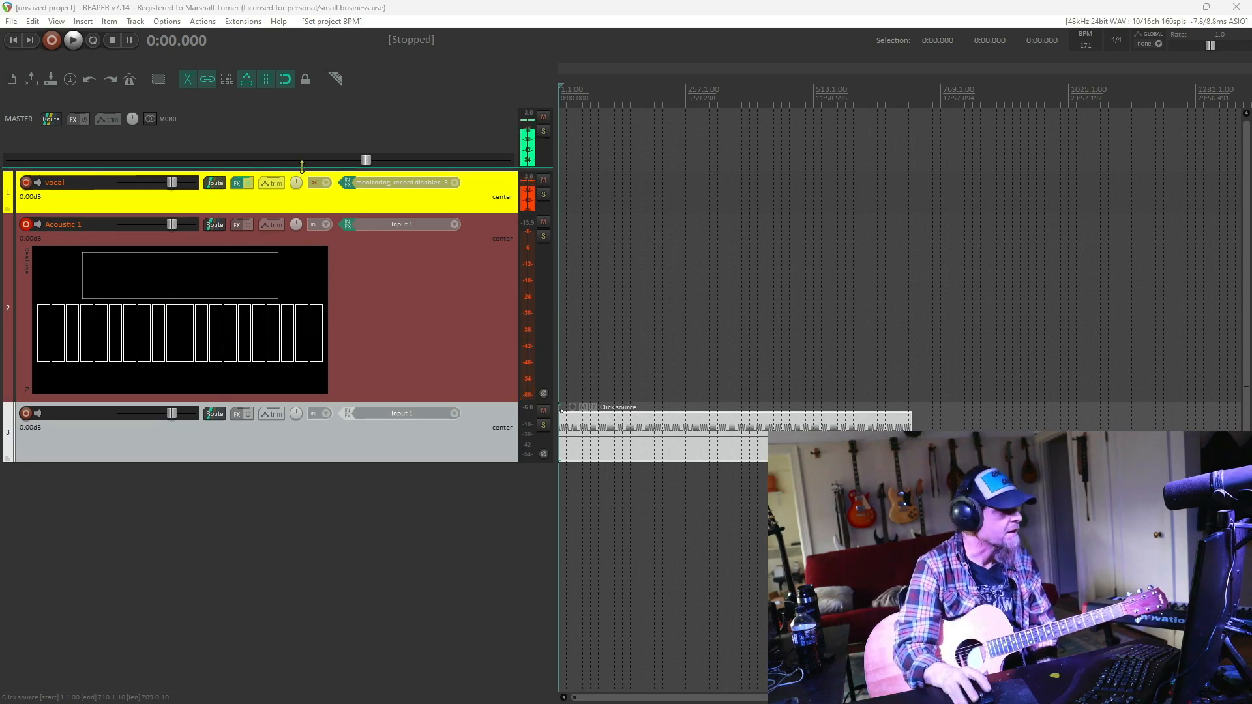
- Record an acoustic guitar take of about 25 seconds on the Acoustic 1 track from the project start
{"action": "left_click", "coordinate": [54, 42]}
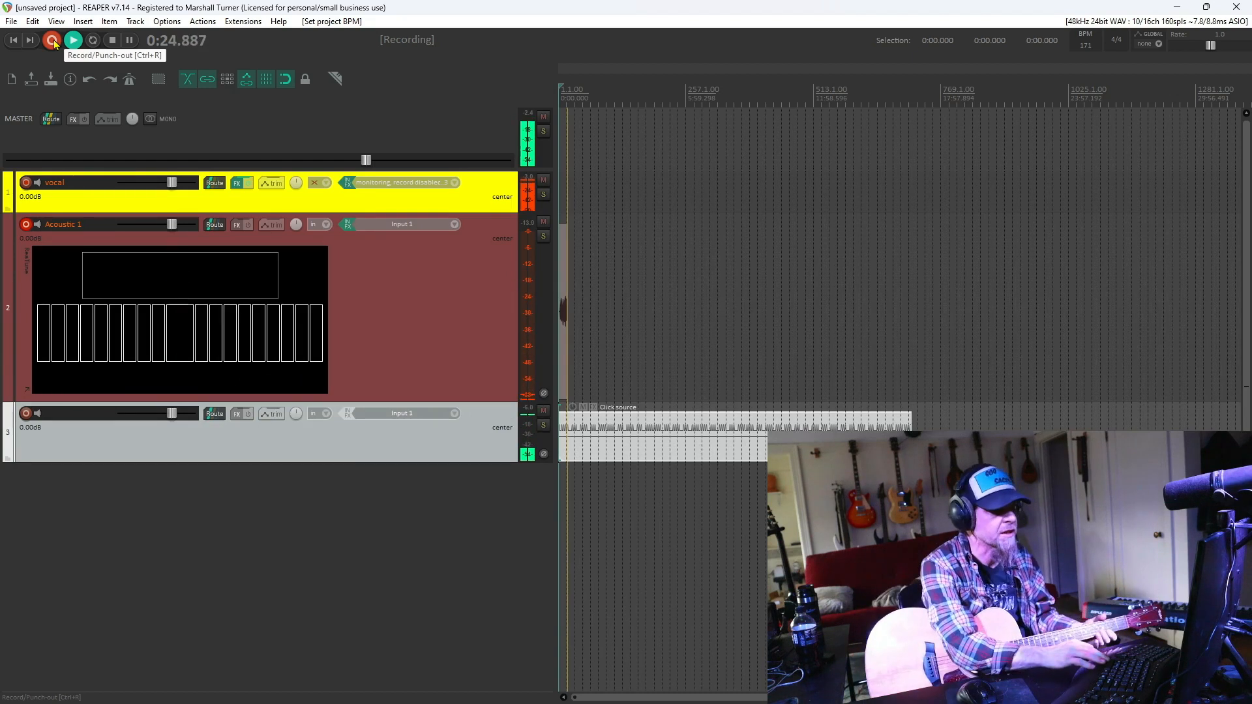
{"action": "left_click", "coordinate": [51, 41]}
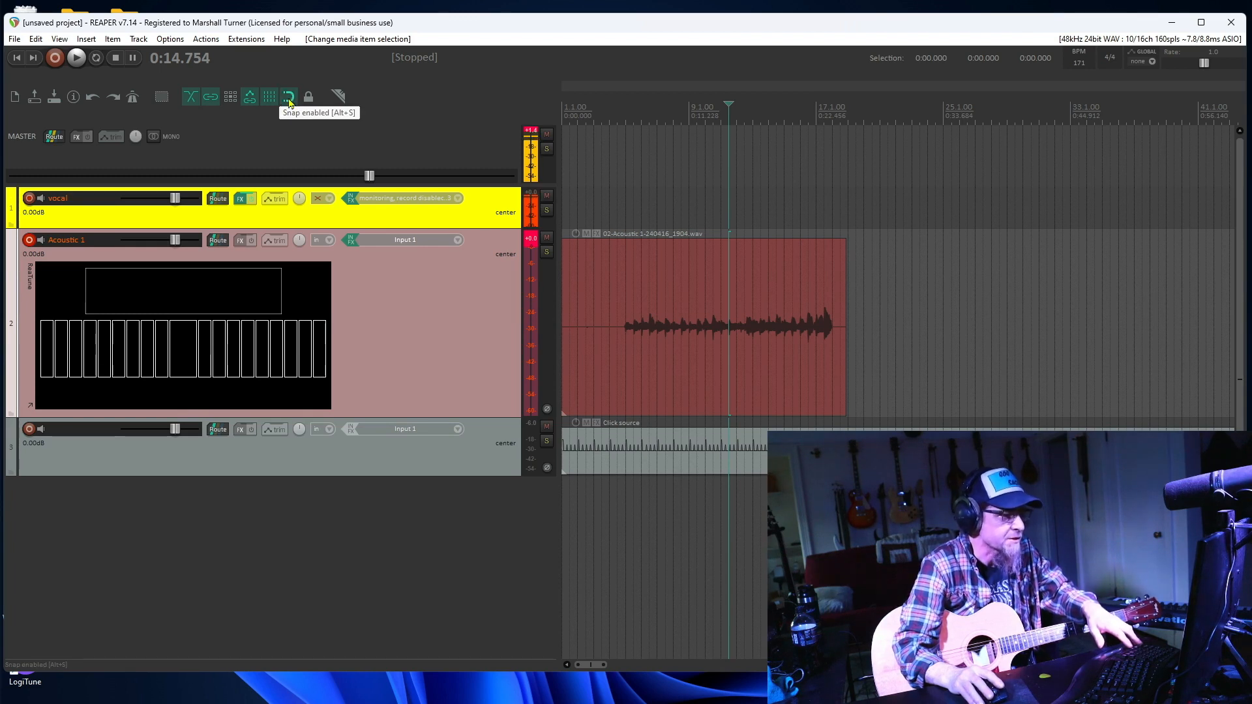
- Clear the Acoustic 1 peak indicator and play back the last part of the guitar take from 0:16.666
{"action": "left_click", "coordinate": [832, 116]}
{"action": "left_click", "coordinate": [819, 117]}
{"action": "left_click", "coordinate": [812, 119]}
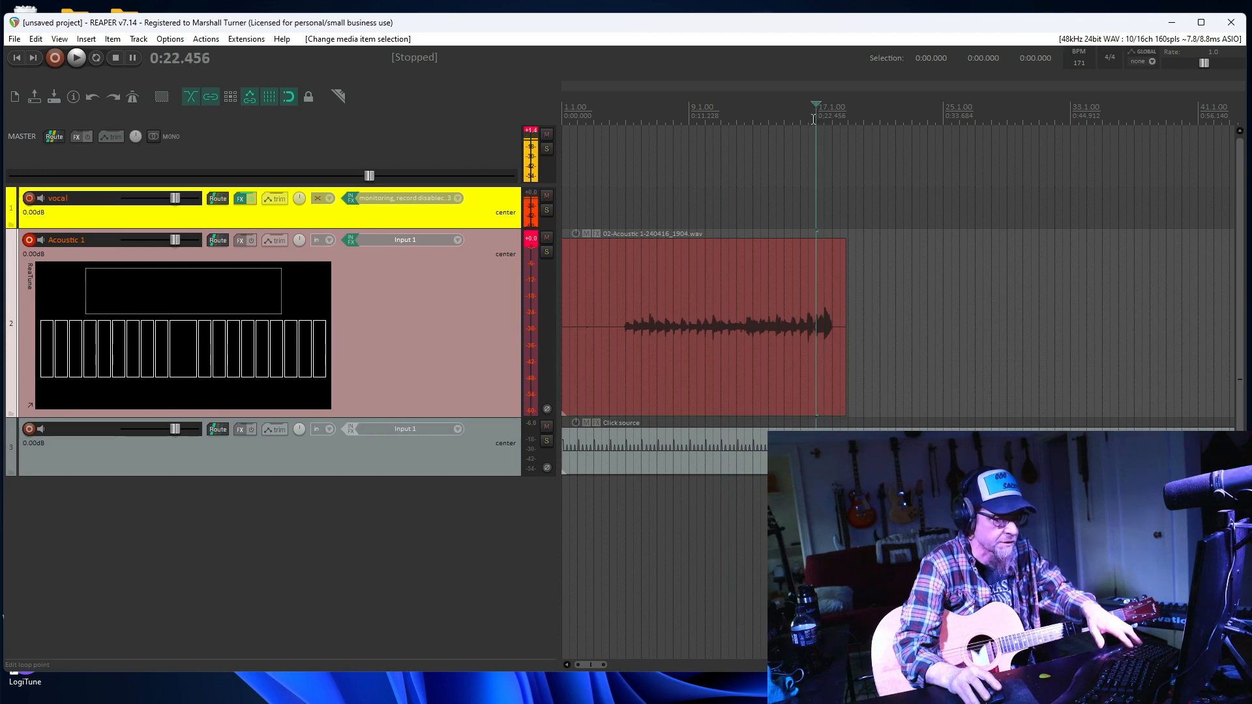
{"action": "left_click", "coordinate": [806, 122]}
{"action": "left_click", "coordinate": [800, 120]}
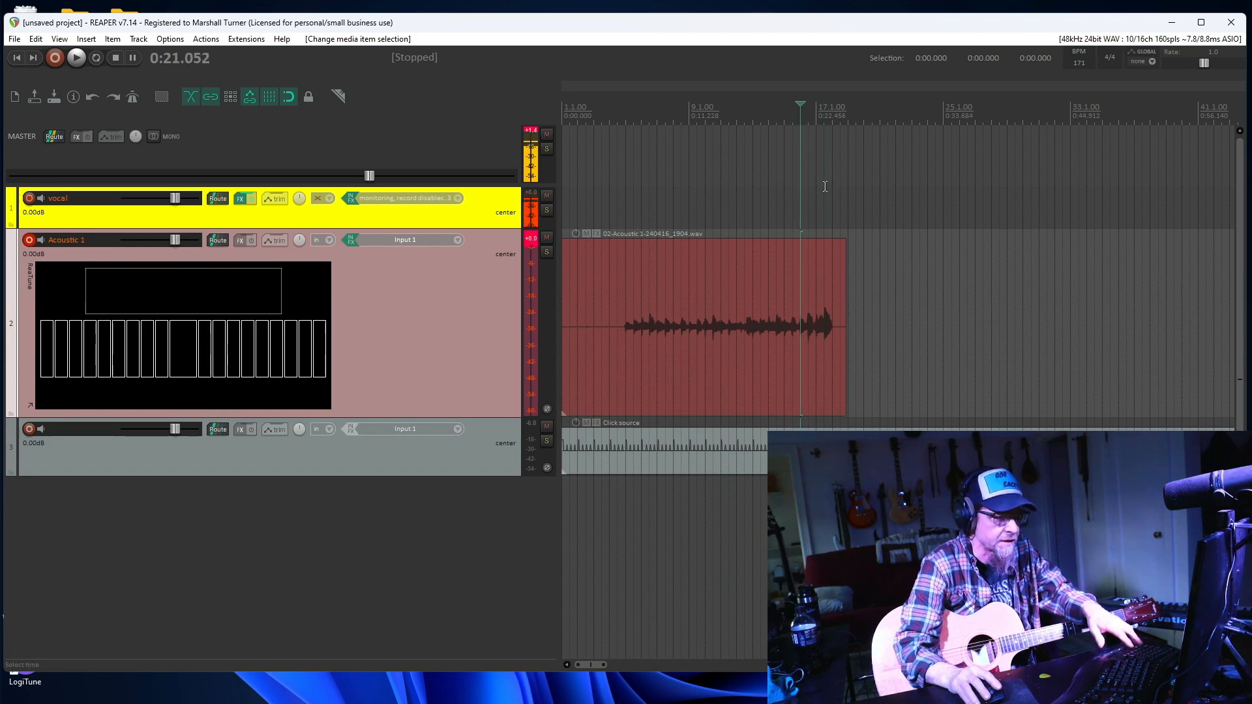
{"action": "left_click", "coordinate": [532, 249]}
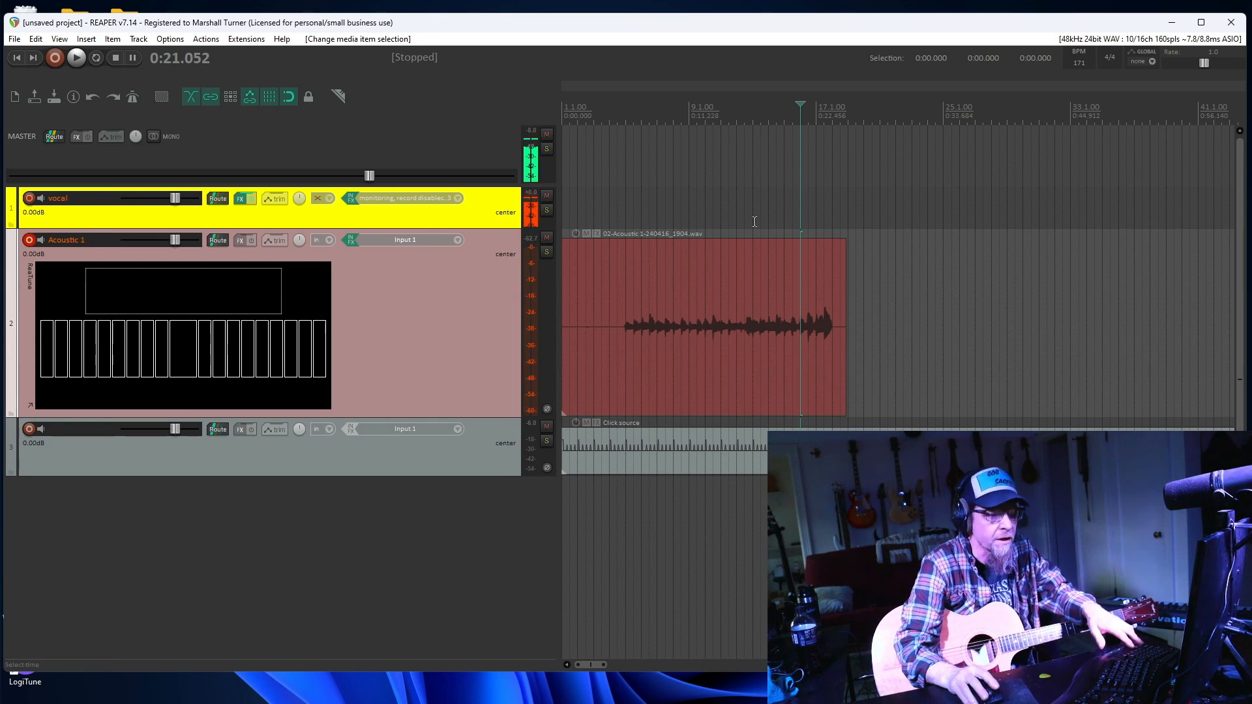
{"action": "scroll", "coordinate": [769, 115], "scroll_direction": "up", "scroll_amount": 4}
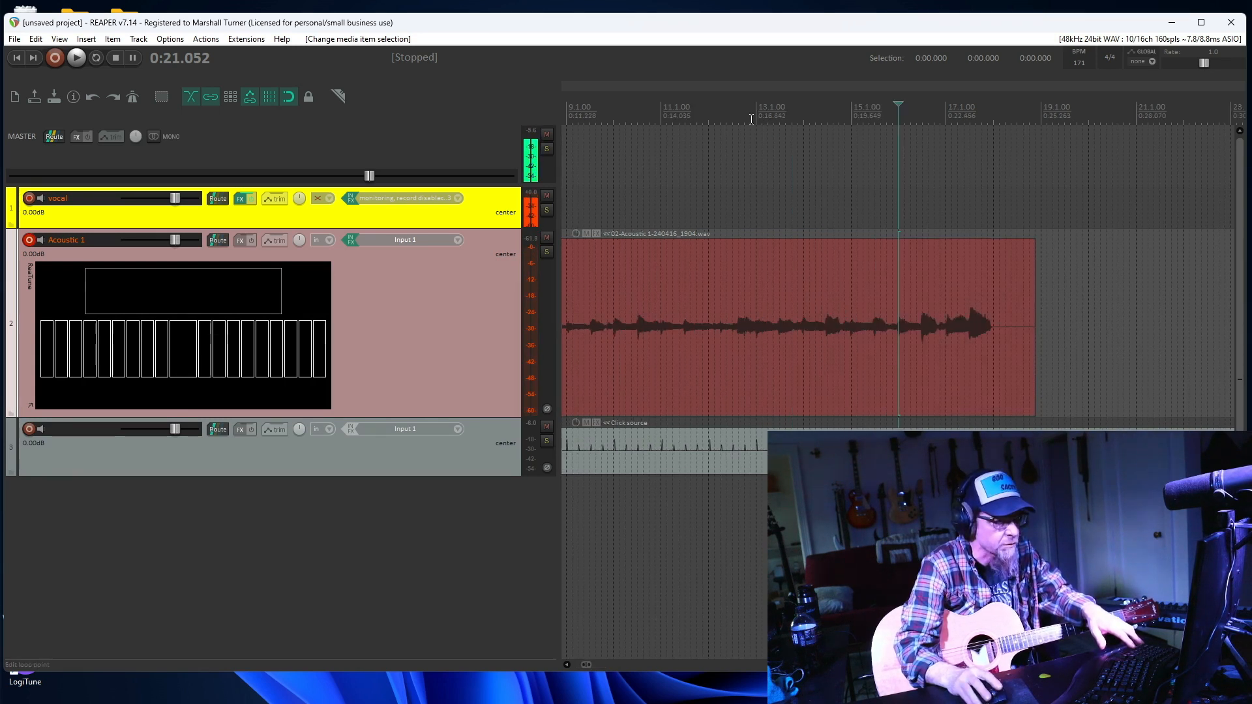
{"action": "left_click", "coordinate": [751, 119]}
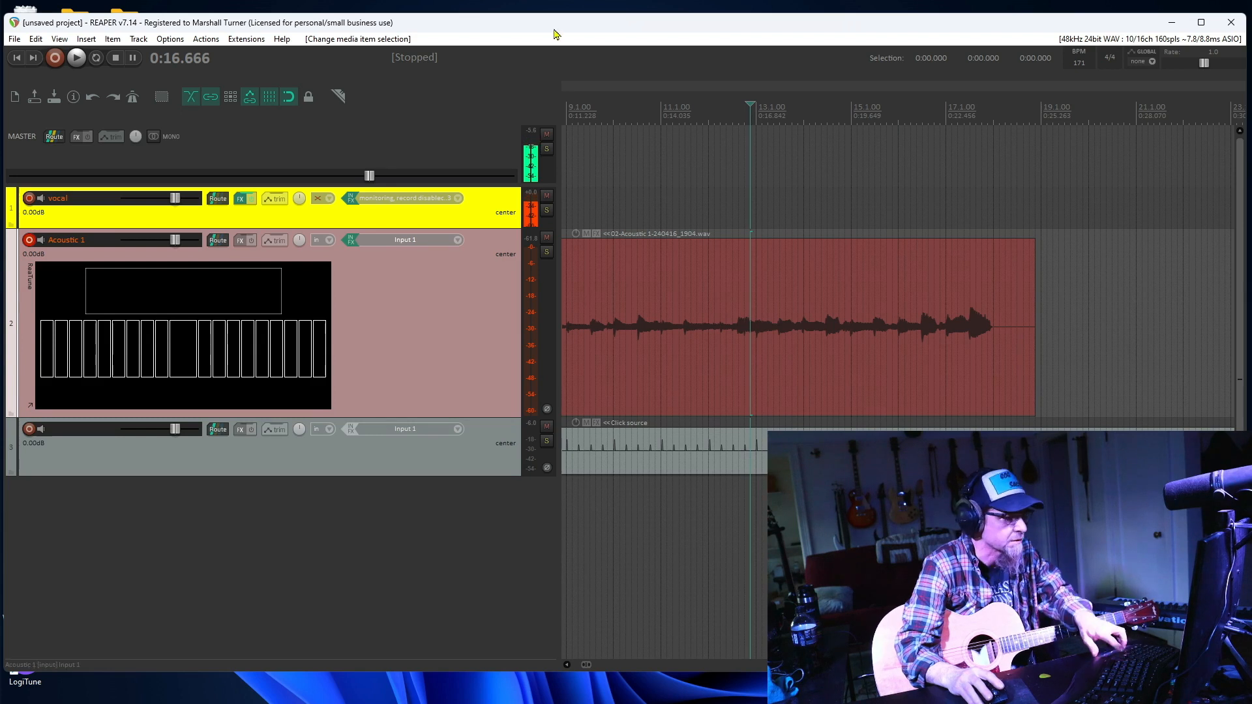
{"action": "key", "text": "space"}
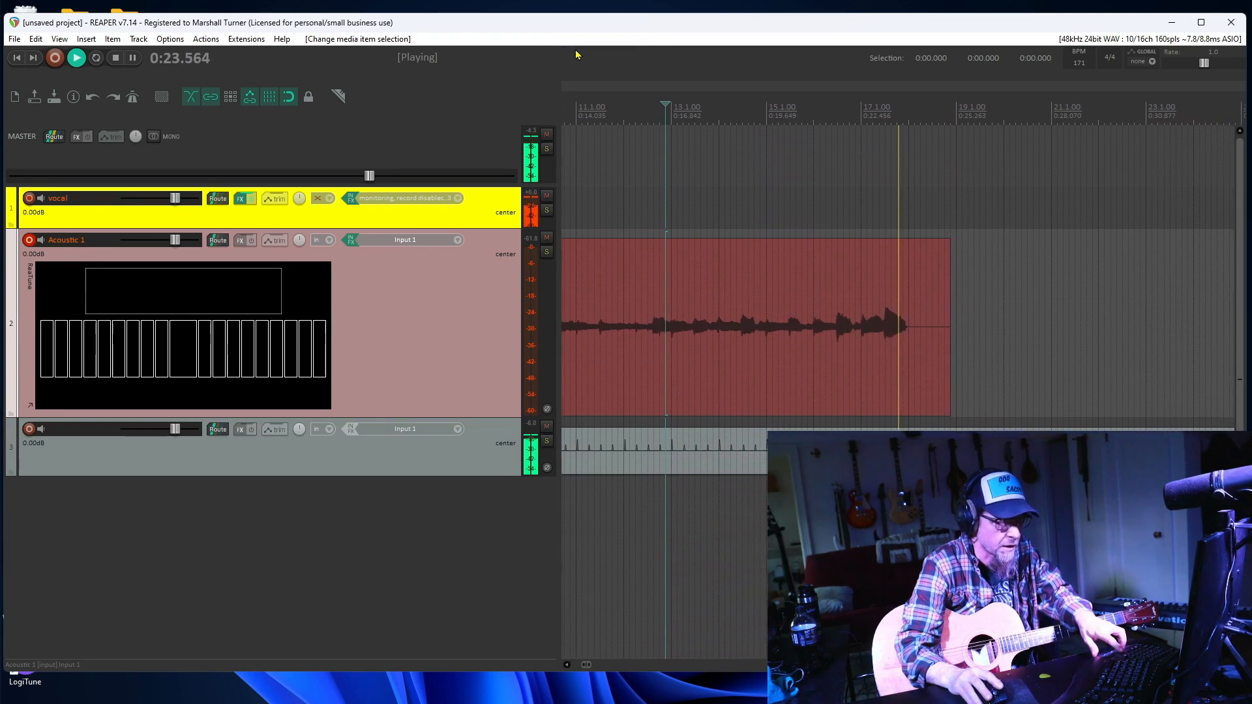
{"action": "key", "text": "space"}
- Trim the end of the recorded guitar item back to measure 17 (0:22.456)
{"action": "left_click", "coordinate": [849, 116]}
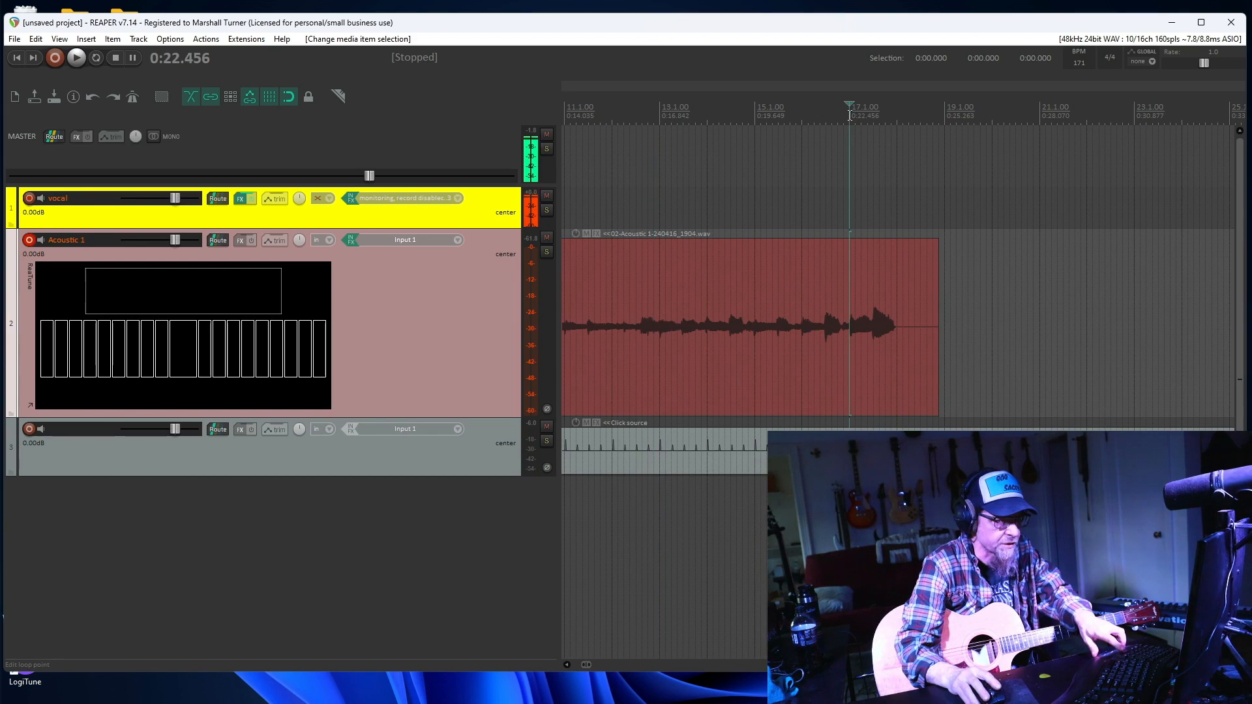
{"action": "left_click", "coordinate": [935, 347]}
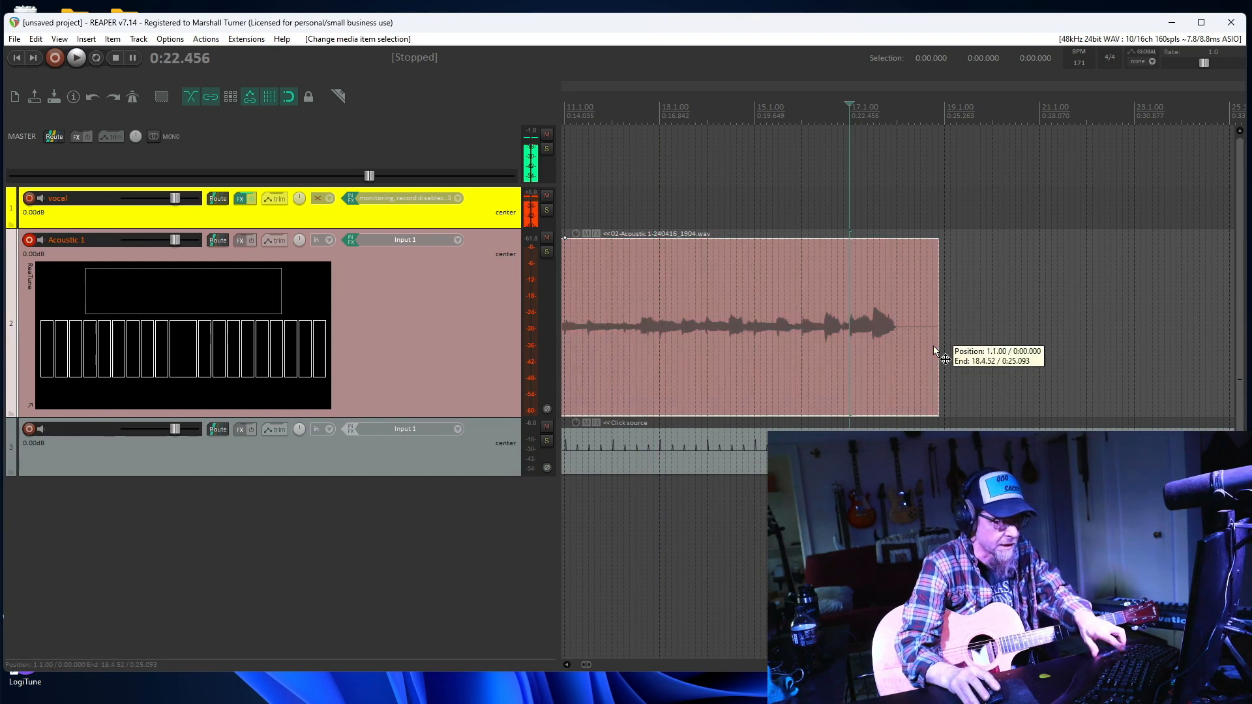
{"action": "left_click", "coordinate": [914, 357]}
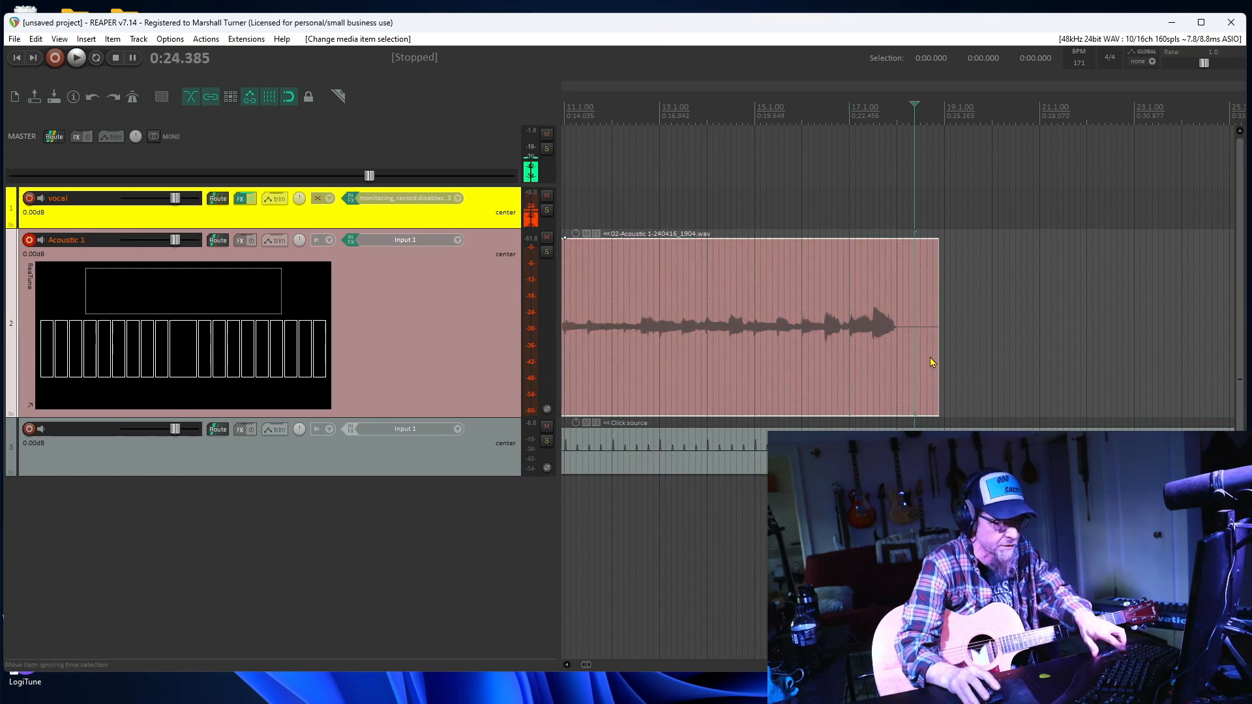
{"action": "left_click_drag", "start_coordinate": [936, 359], "coordinate": [847, 382]}
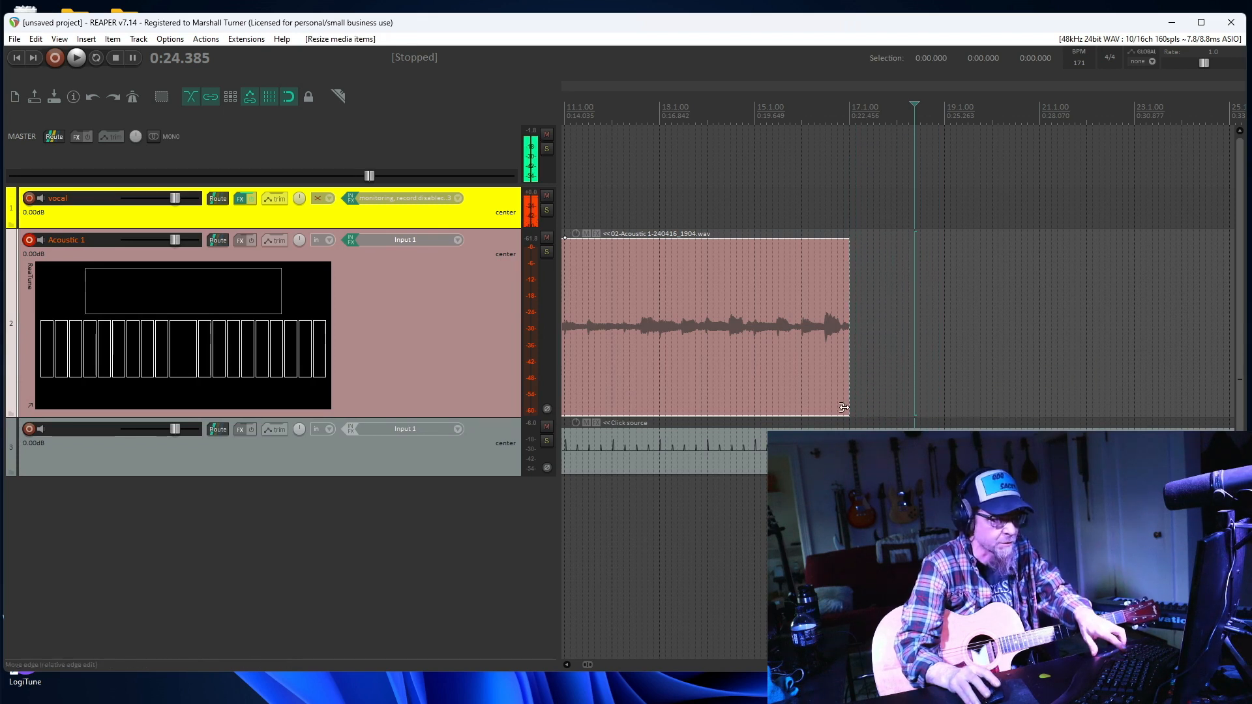
- Make a time selection from 0:22.456 to 1:18.771 and set the record mode to time selection auto punch
{"action": "left_click", "coordinate": [850, 118]}
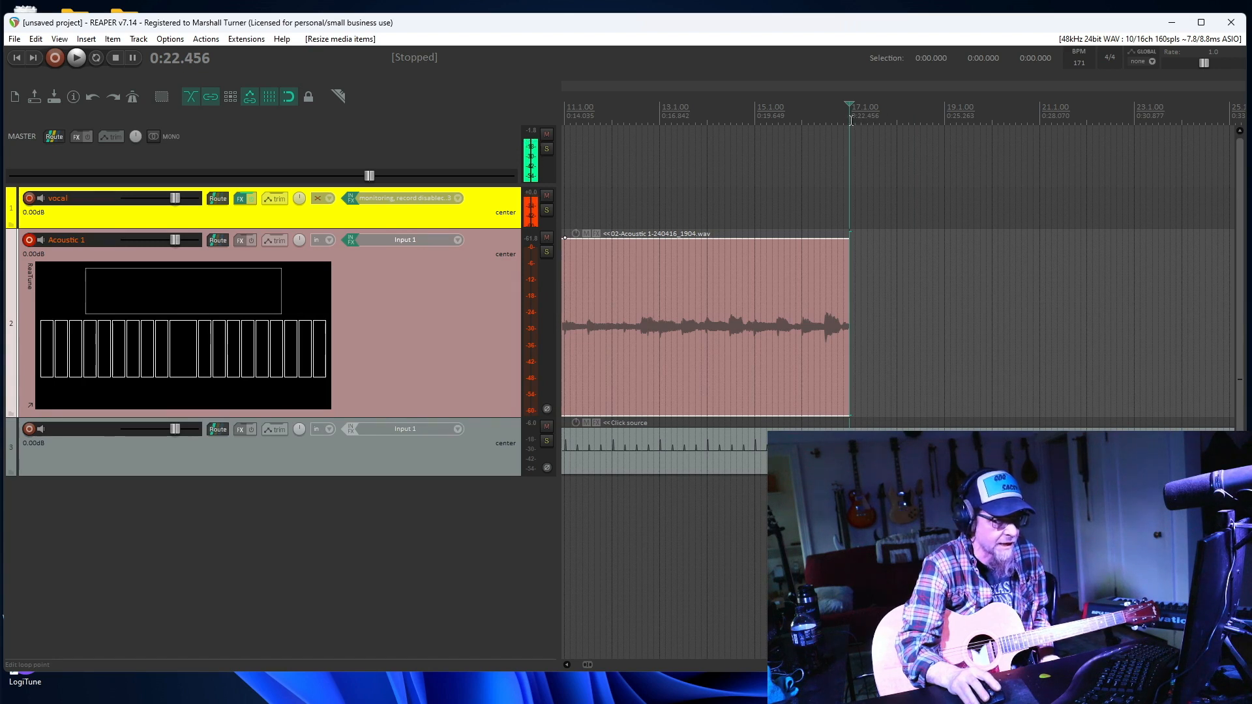
{"action": "left_click_drag", "start_coordinate": [851, 120], "coordinate": [1156, 119]}
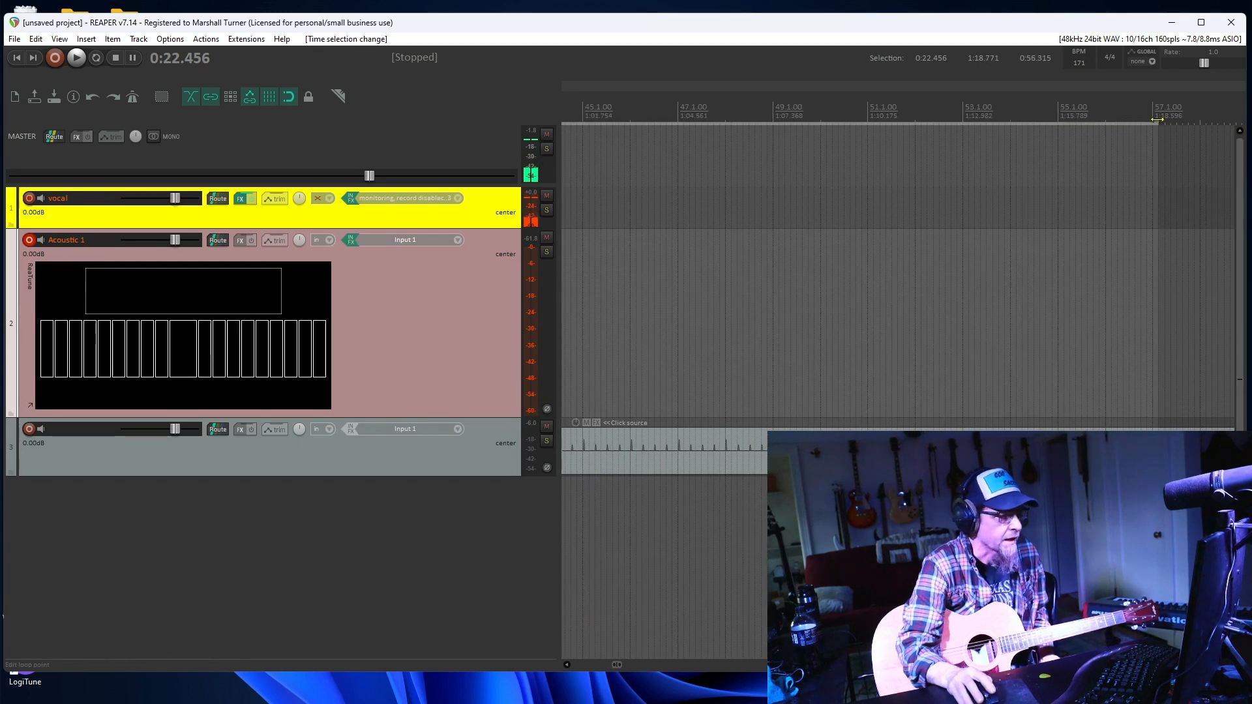
{"action": "right_click", "coordinate": [55, 65]}
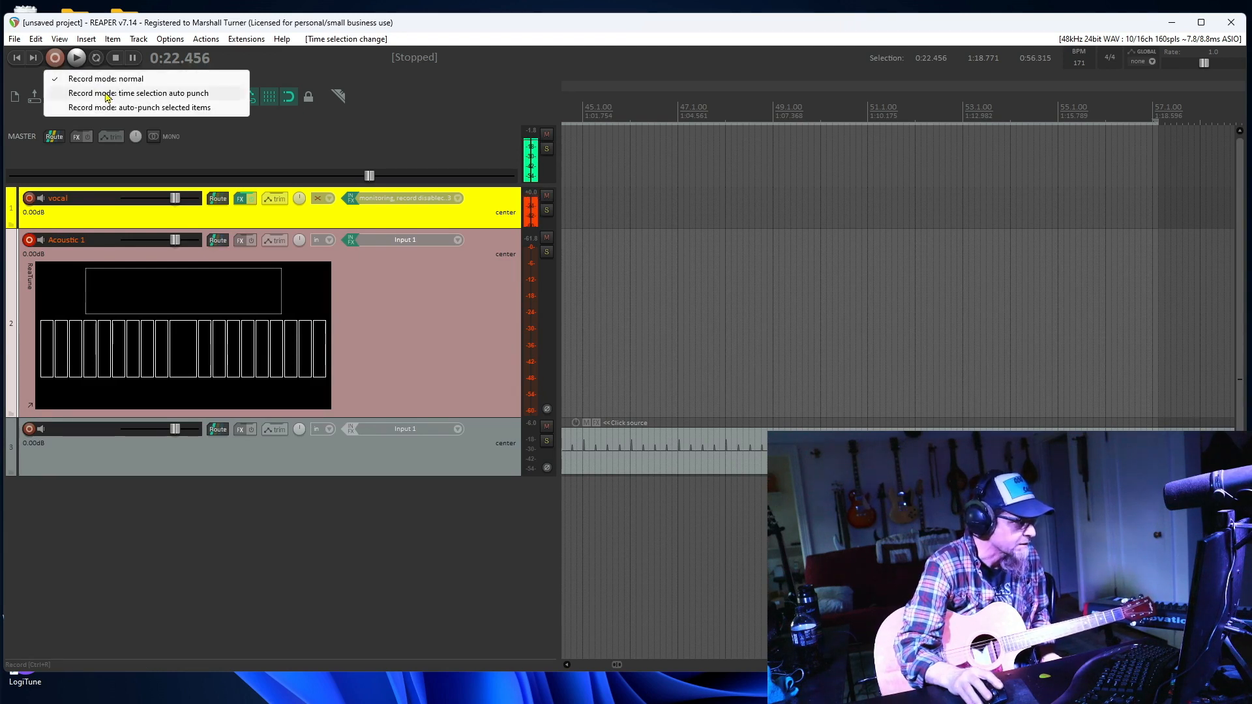
{"action": "left_click", "coordinate": [191, 96]}
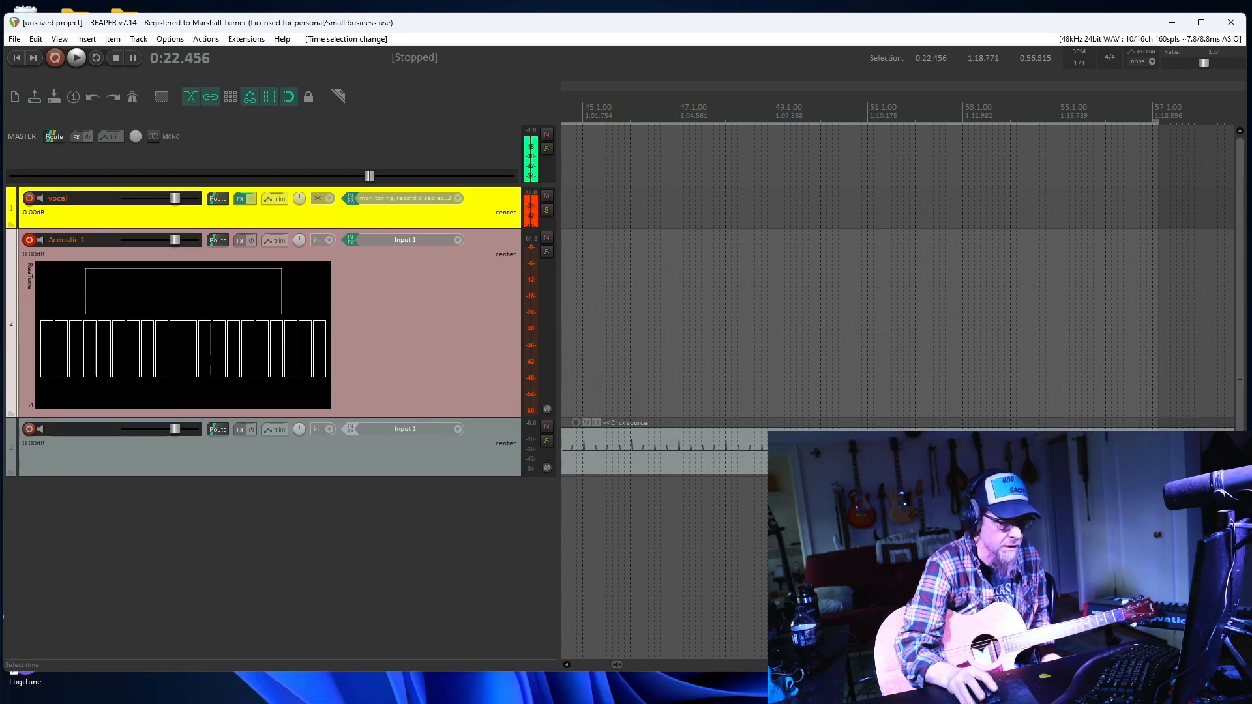
- Record a punched-in continuation of the guitar on Acoustic 1, starting playback from measure 13 (0:16.842) as lead-in
{"action": "scroll", "coordinate": [898, 326], "scroll_direction": "down", "scroll_amount": 3}
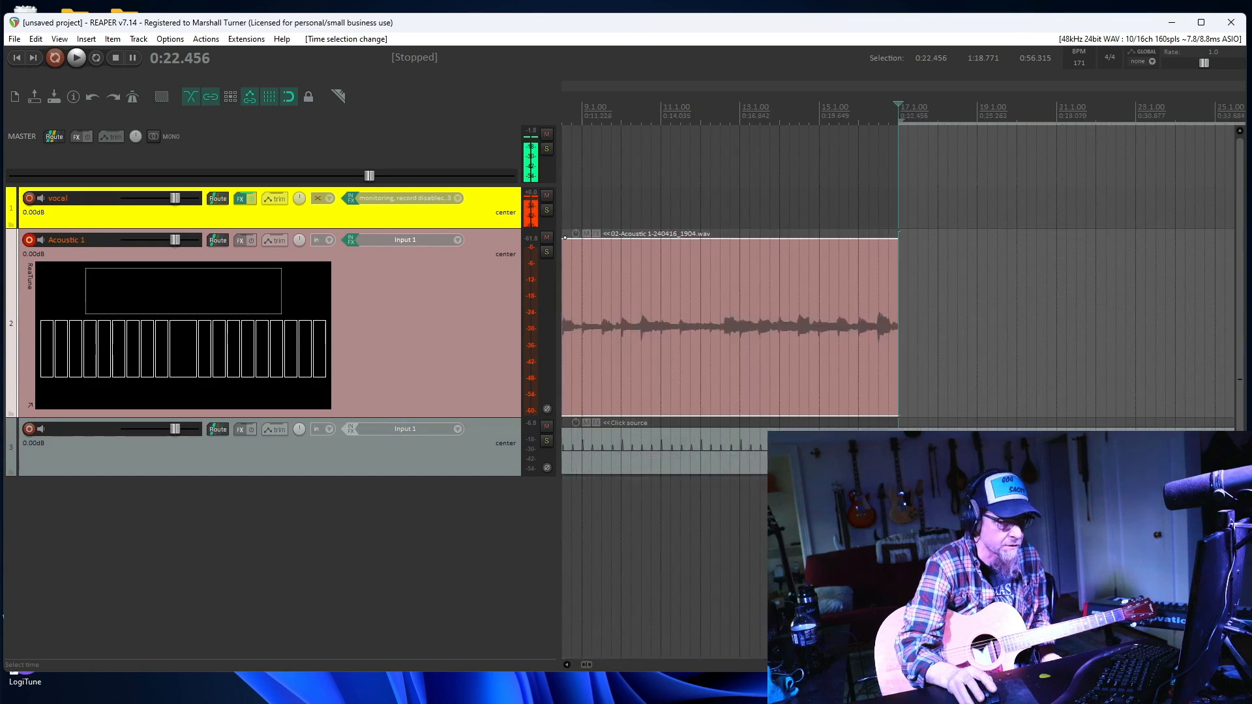
{"action": "scroll", "coordinate": [796, 194], "scroll_direction": "up", "scroll_amount": 1}
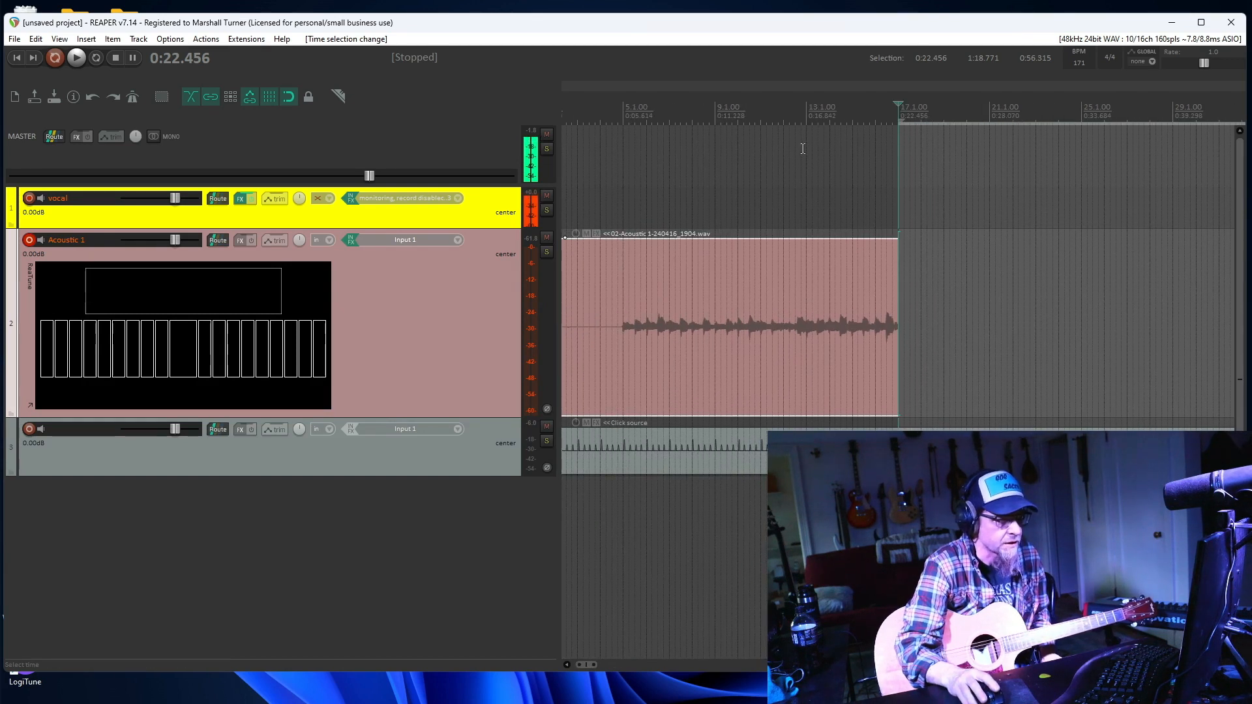
{"action": "left_click", "coordinate": [804, 109]}
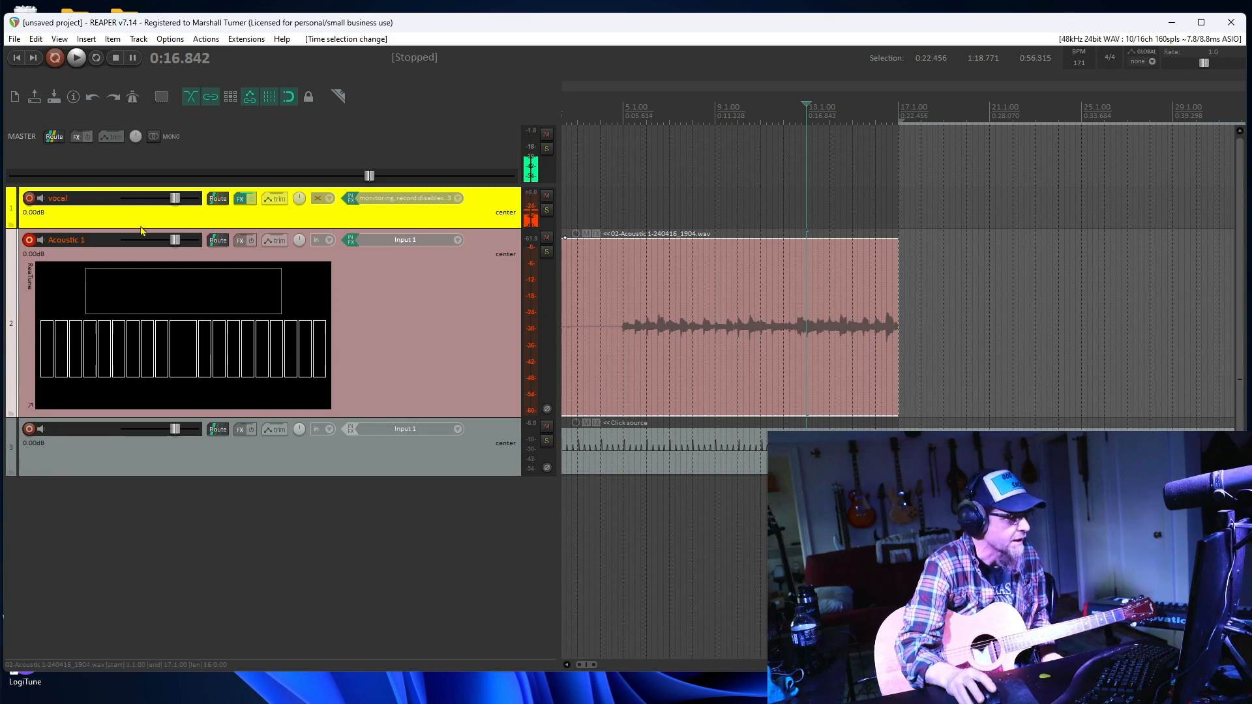
{"action": "left_click", "coordinate": [55, 58]}
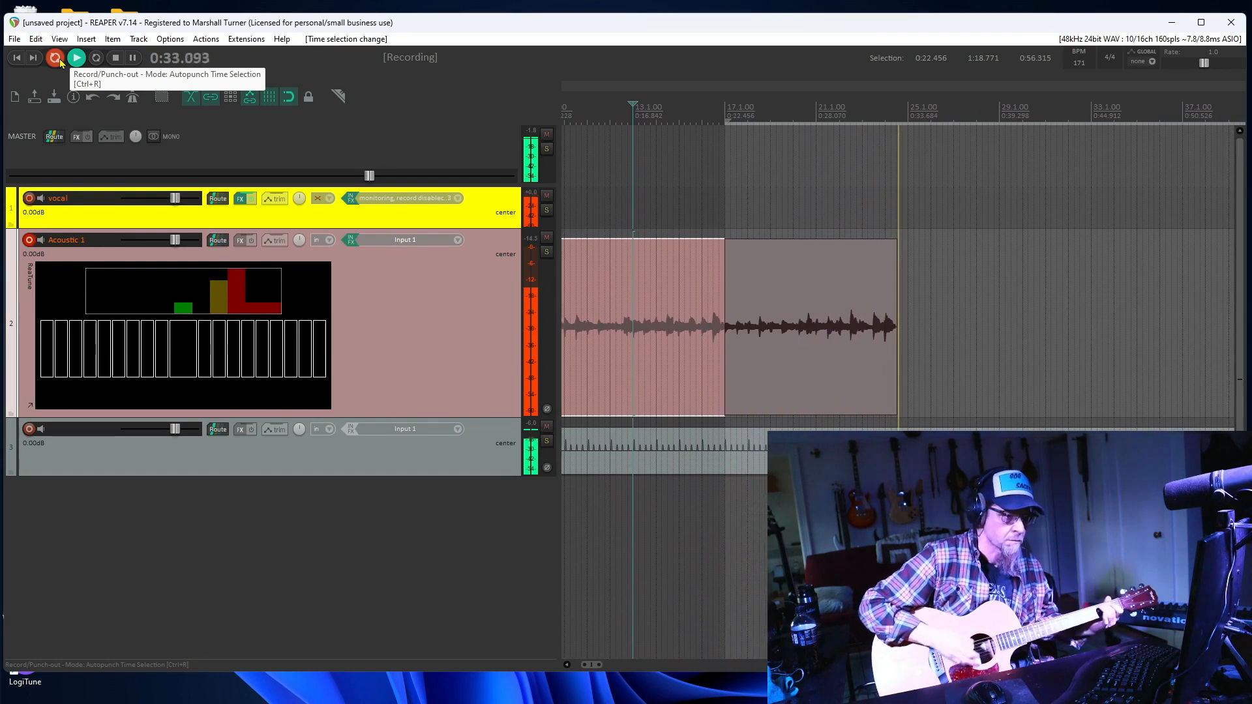
{"action": "key", "text": "n"}
- Play back the end of the second guitar take to find where the mistake begins
{"action": "key", "text": "space"}
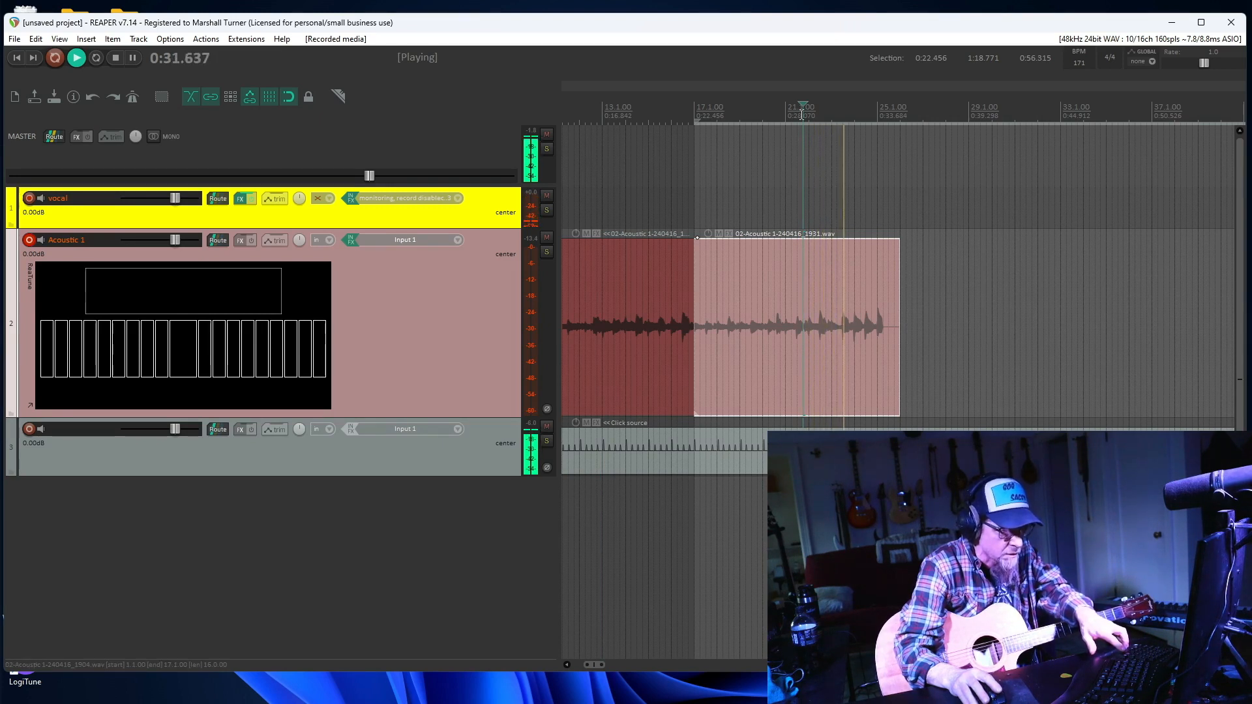
{"action": "key", "text": "space"}
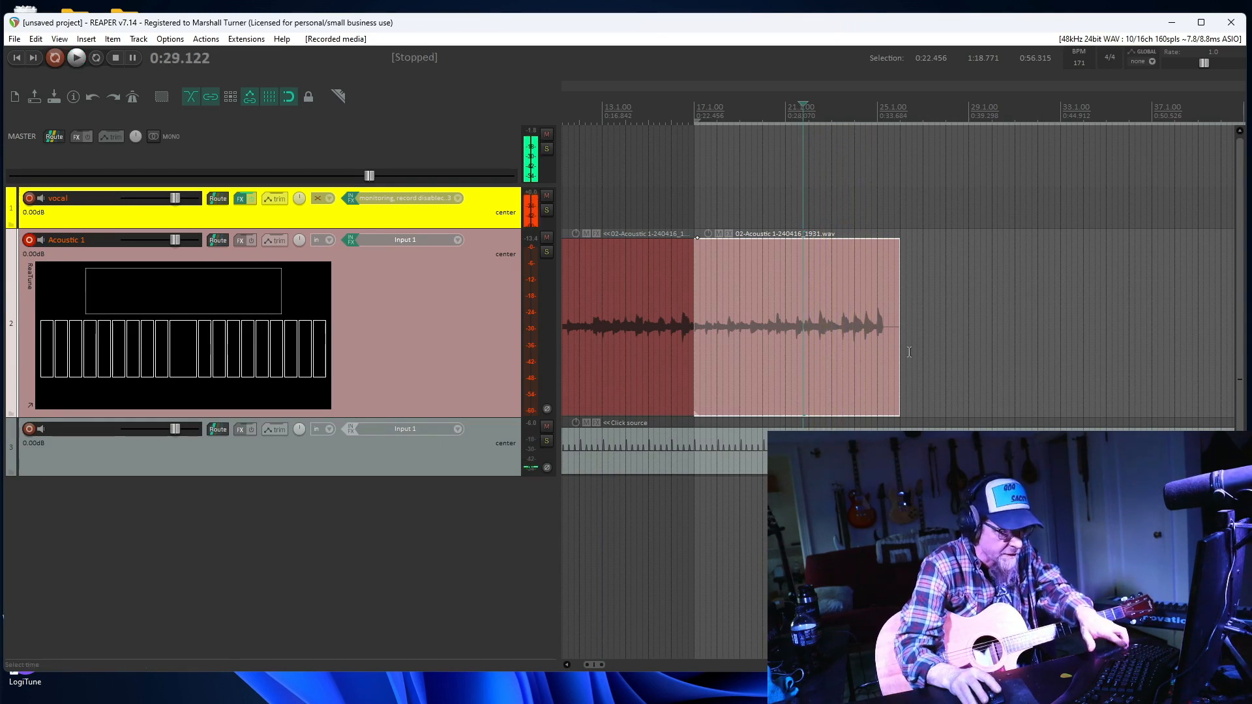
{"action": "left_click", "coordinate": [862, 186]}
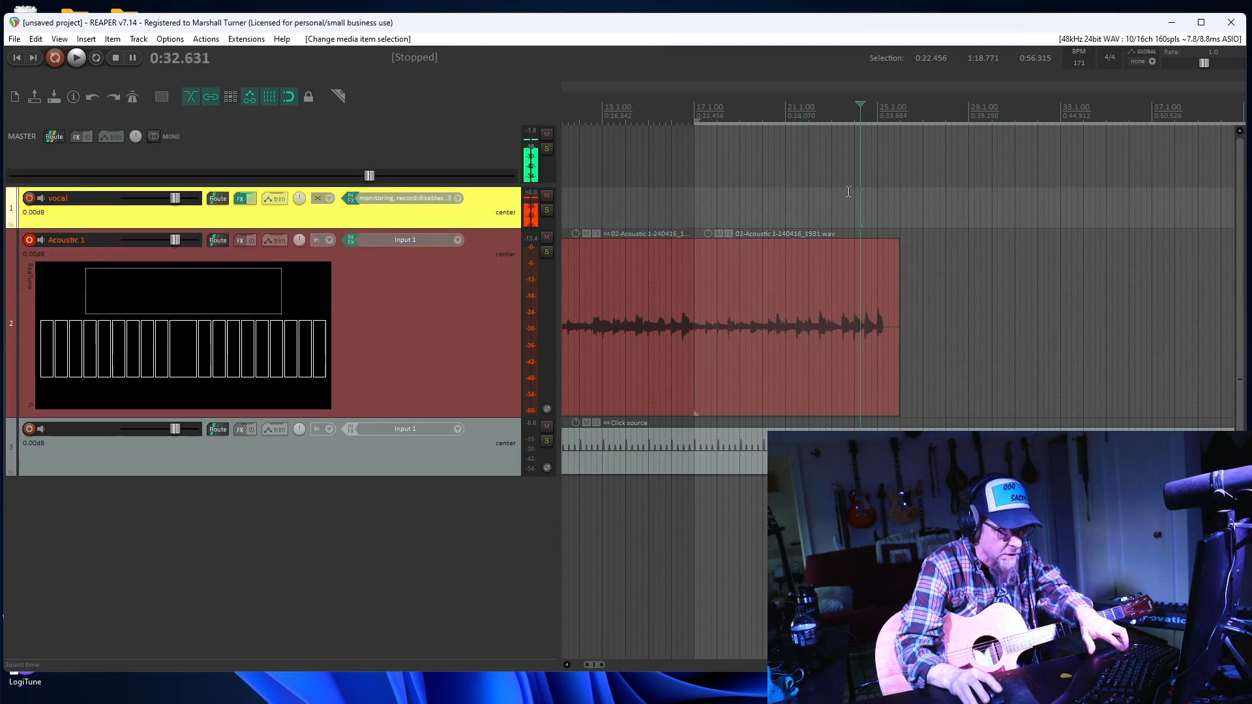
{"action": "left_click", "coordinate": [848, 191]}
{"action": "key", "text": "space"}
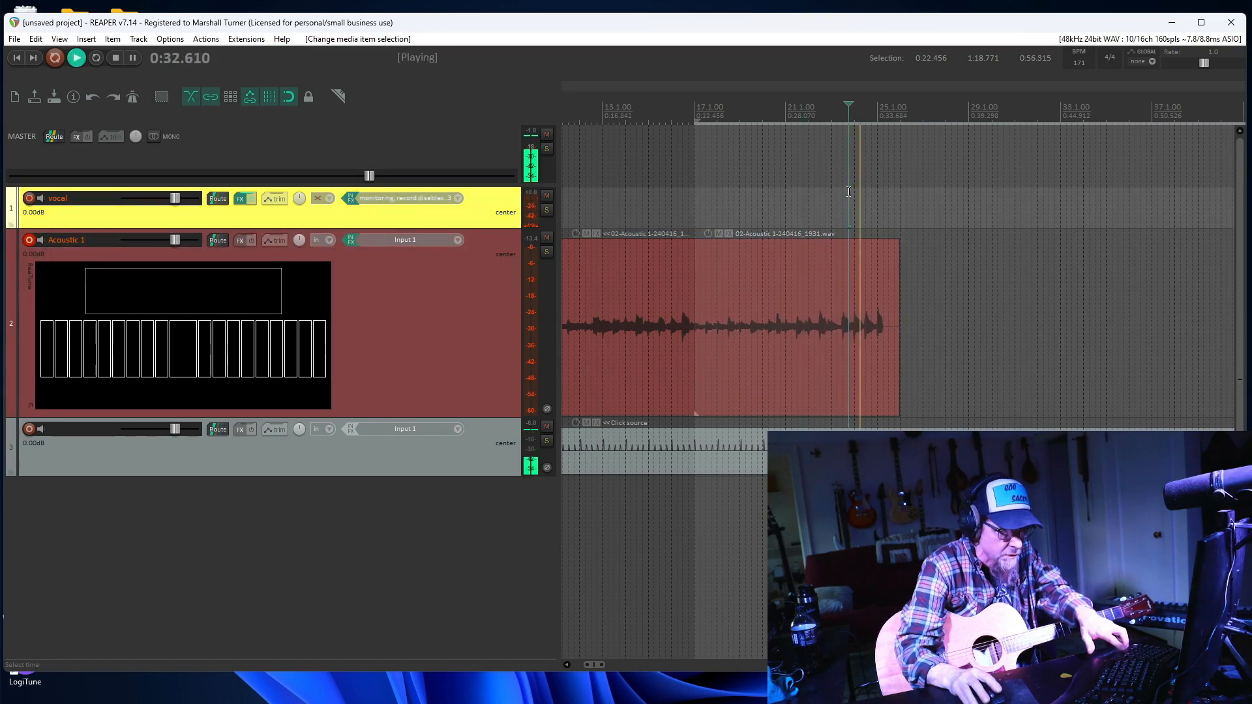
{"action": "key", "text": "space"}
- Trim the end of the second guitar item to measure 24 (0:32.280) and move the time selection's start there
{"action": "left_click", "coordinate": [853, 194]}
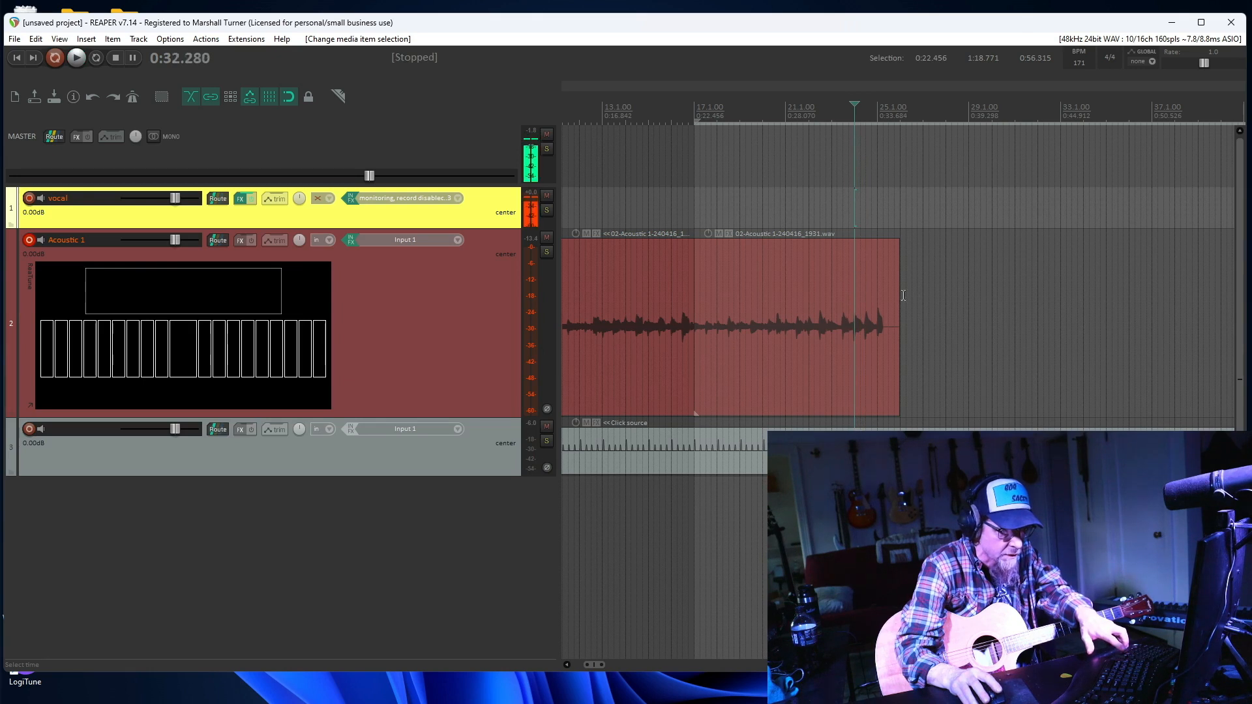
{"action": "scroll", "coordinate": [694, 412], "scroll_direction": "up", "scroll_amount": 6}
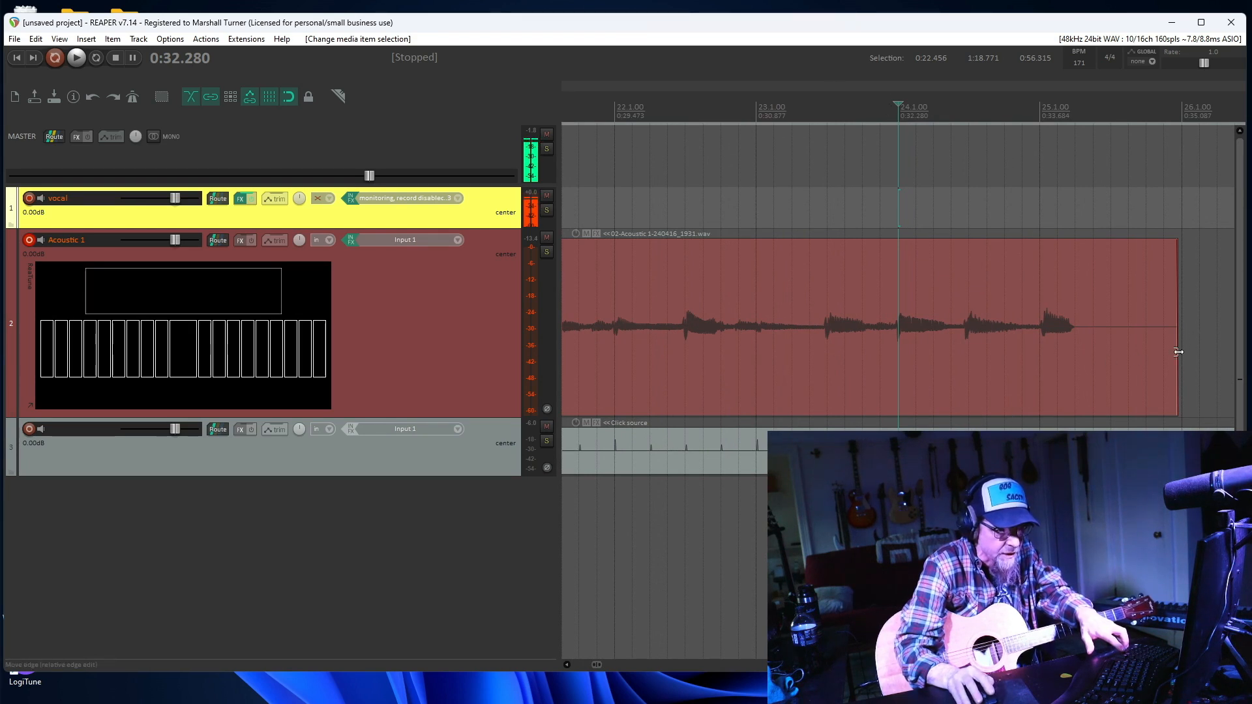
{"action": "left_click_drag", "start_coordinate": [1179, 352], "coordinate": [897, 387]}
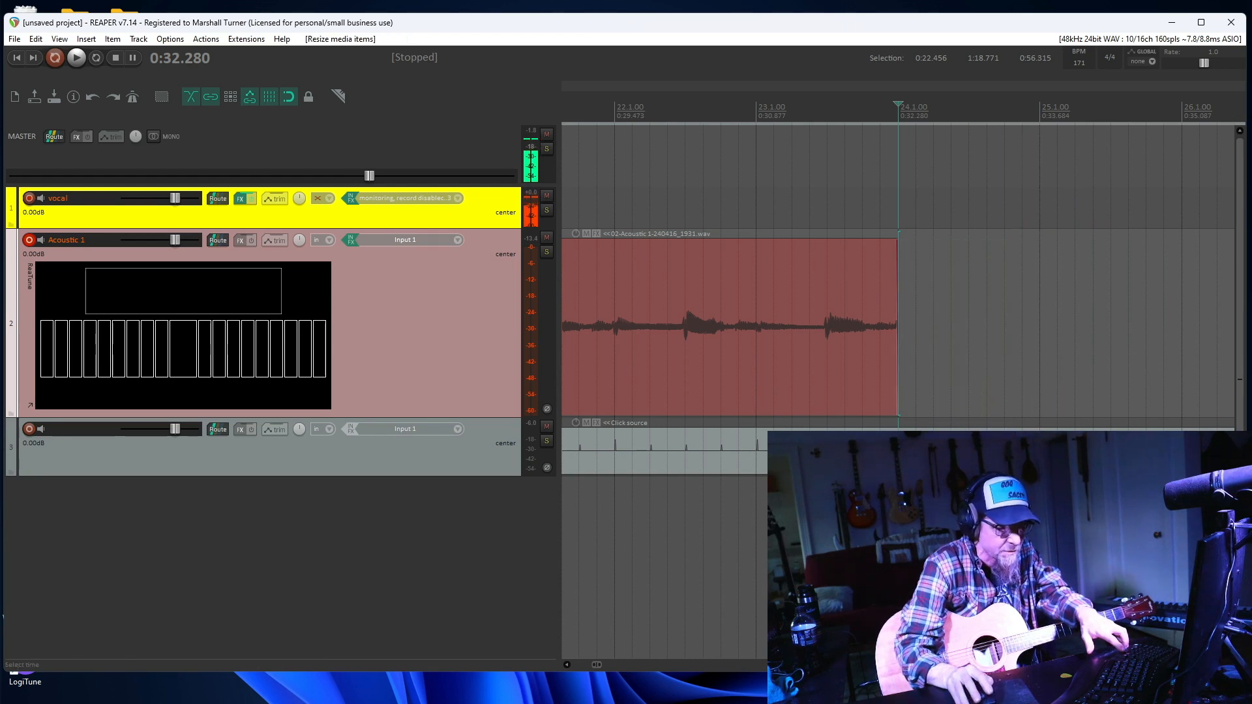
{"action": "scroll", "coordinate": [898, 391], "scroll_direction": "down", "scroll_amount": 8}
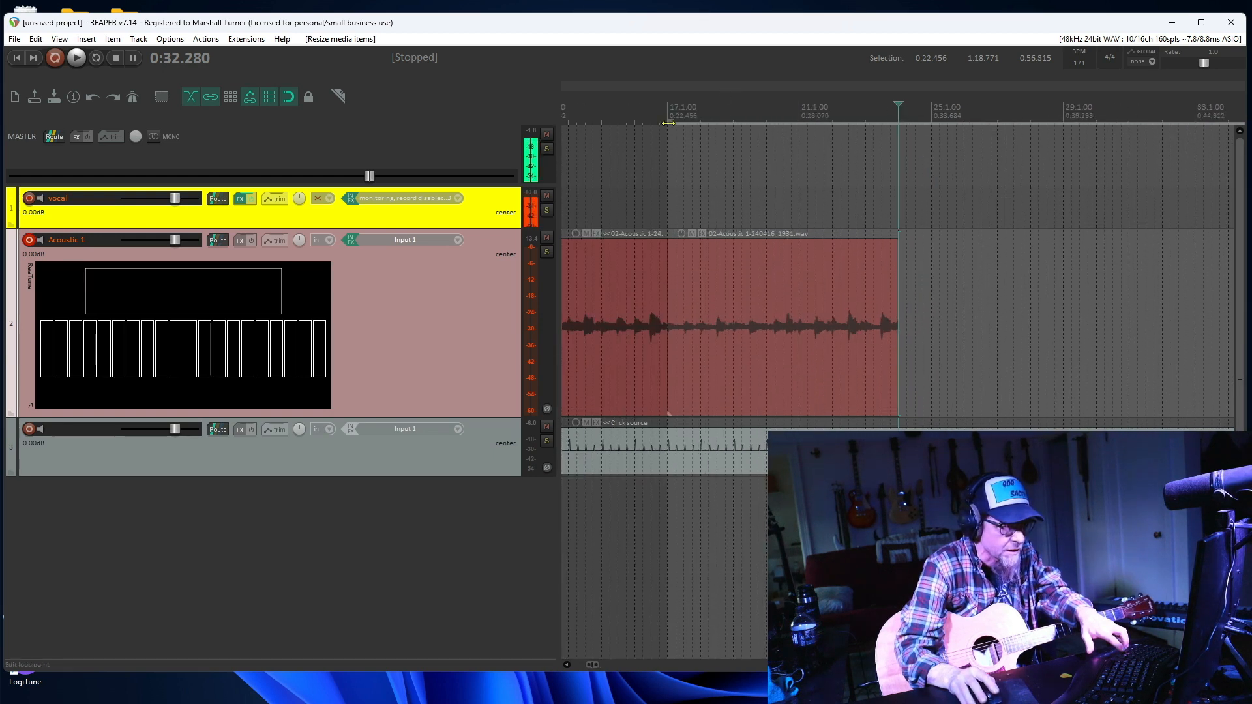
{"action": "left_click_drag", "start_coordinate": [668, 123], "coordinate": [899, 141]}
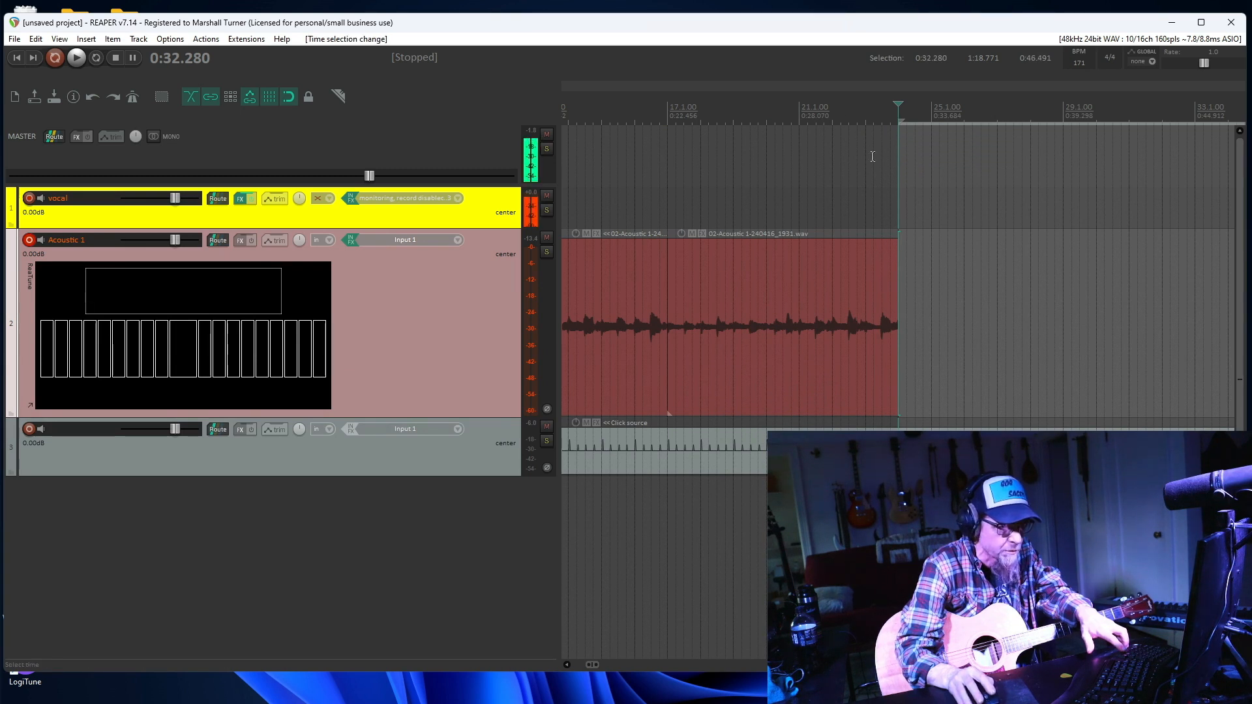
- Record another guitar punch-in on Acoustic 1 with lead-in from measure 21 (0:28.070), and save all recorded files
{"action": "left_click", "coordinate": [800, 185]}
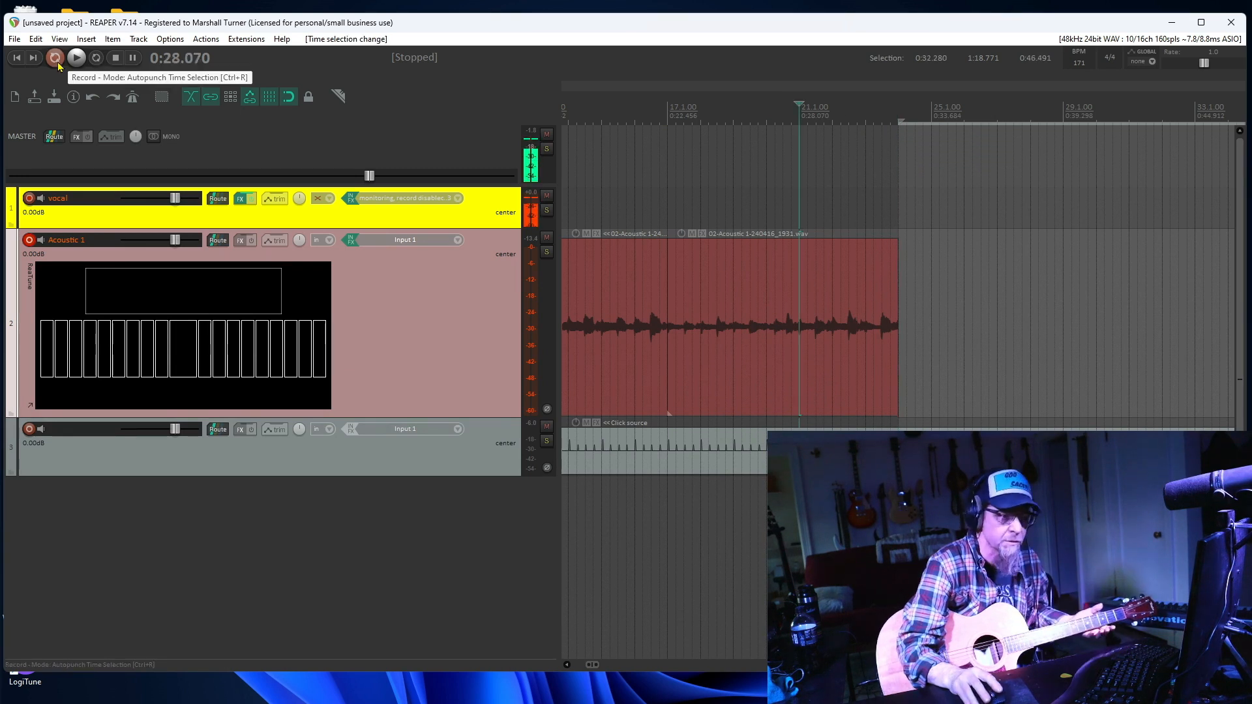
{"action": "left_click", "coordinate": [58, 63]}
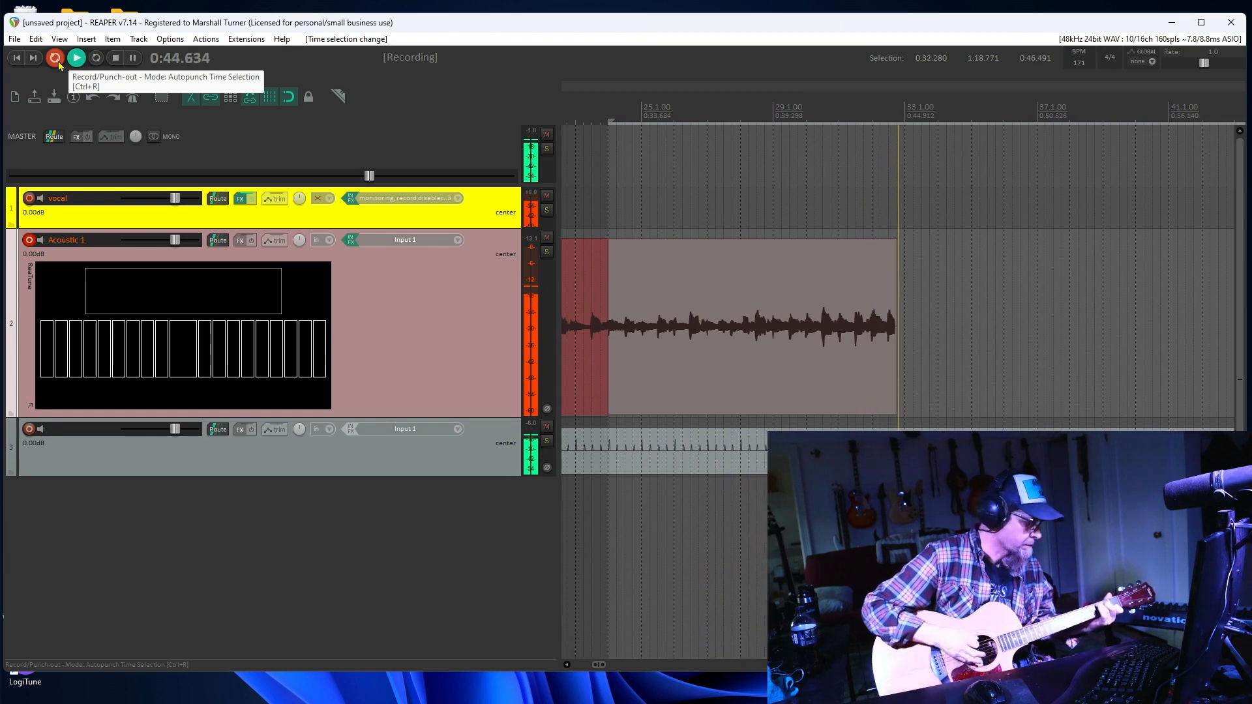
{"action": "left_click", "coordinate": [58, 63]}
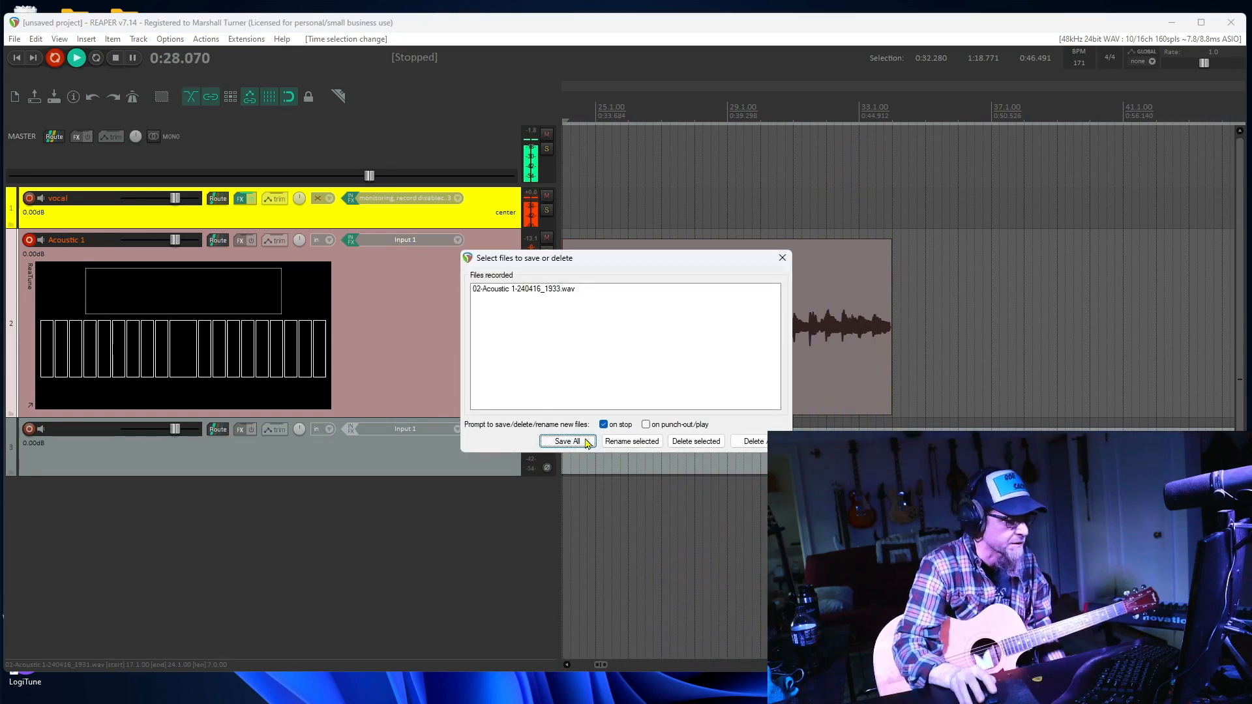
{"action": "left_click", "coordinate": [586, 442]}
- Play back the end of the third guitar take from 0:42.456
{"action": "left_click", "coordinate": [801, 111]}
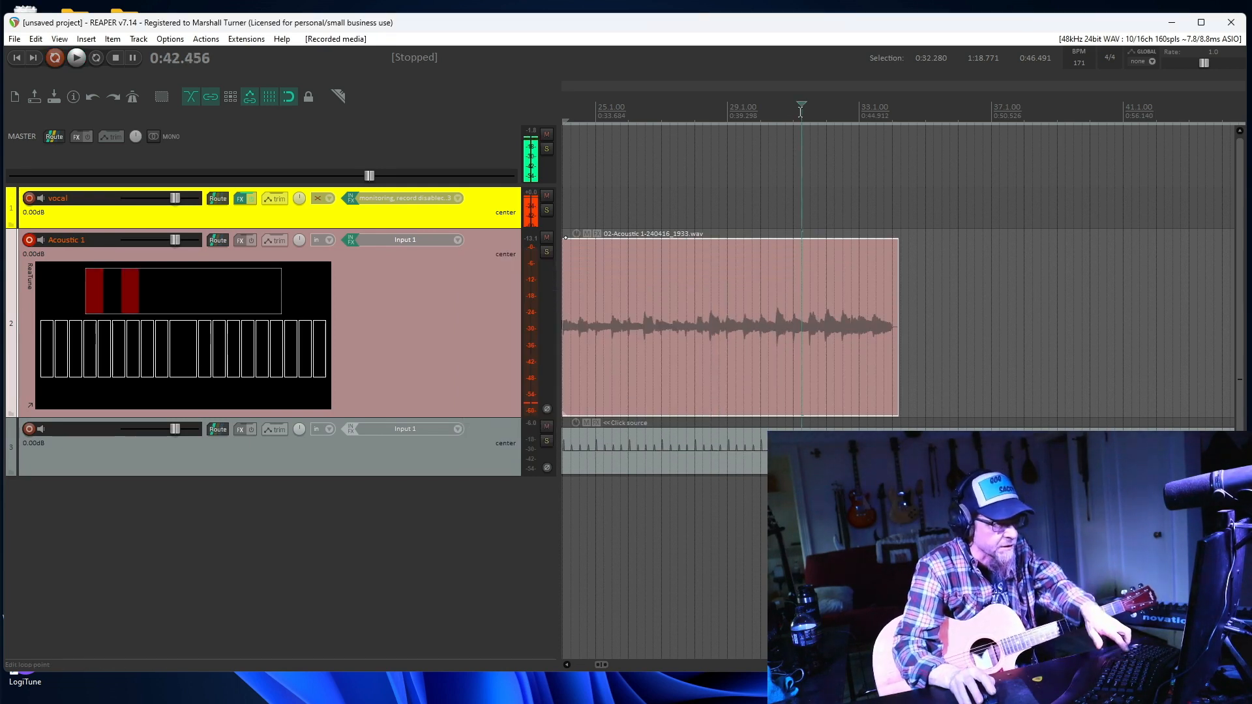
{"action": "key", "text": "space"}
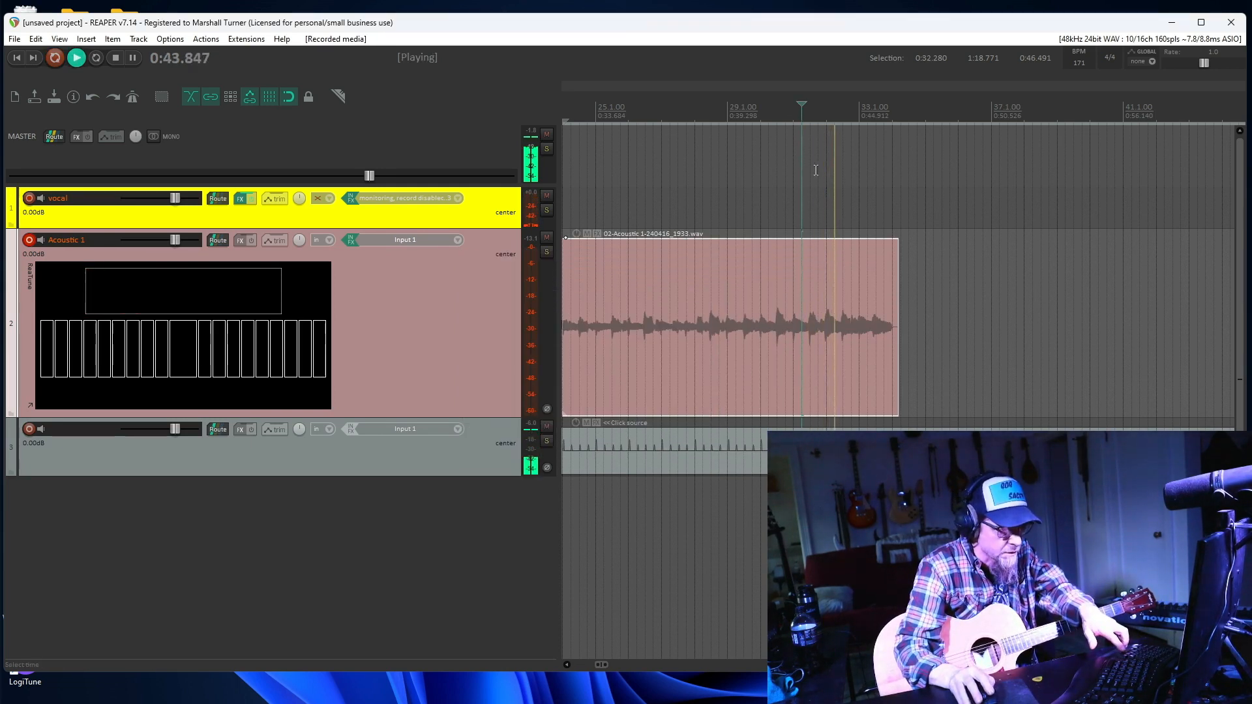
{"action": "key", "text": "space"}
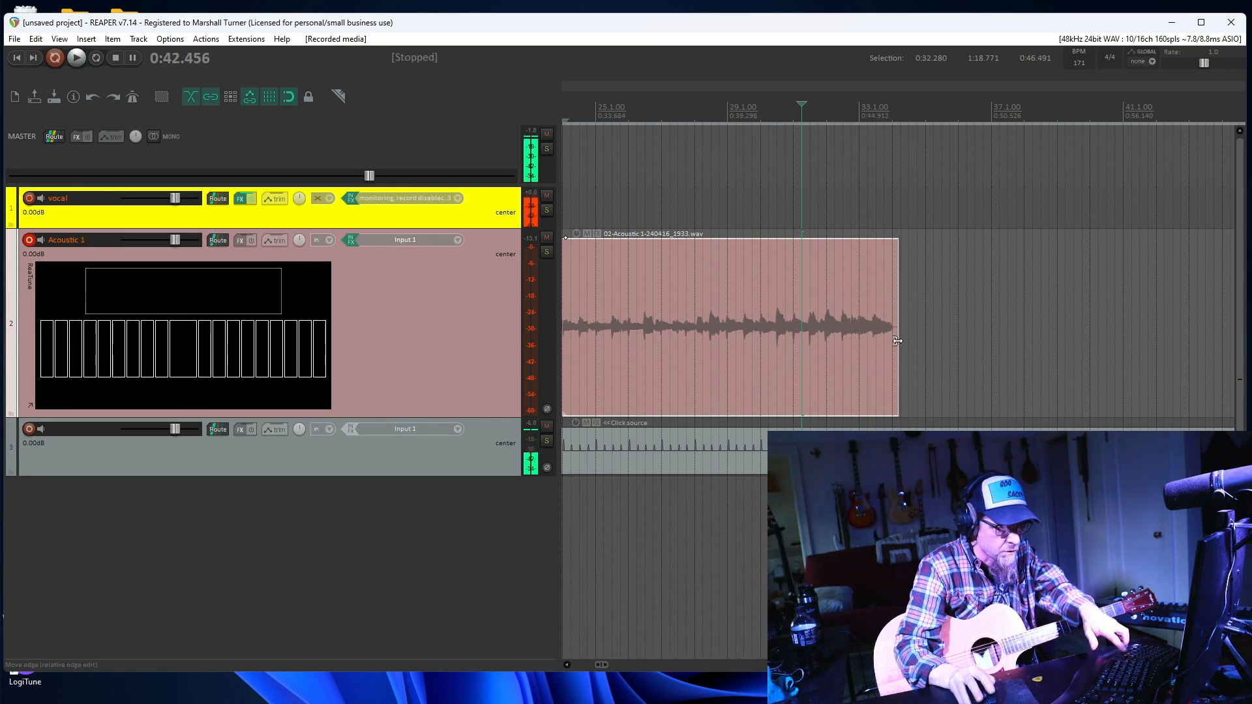
- Trim the end of the third guitar item to measure 33 (0:44.912), audition the cut, and move the time selection's start there
{"action": "left_click_drag", "start_coordinate": [898, 340], "coordinate": [858, 364]}
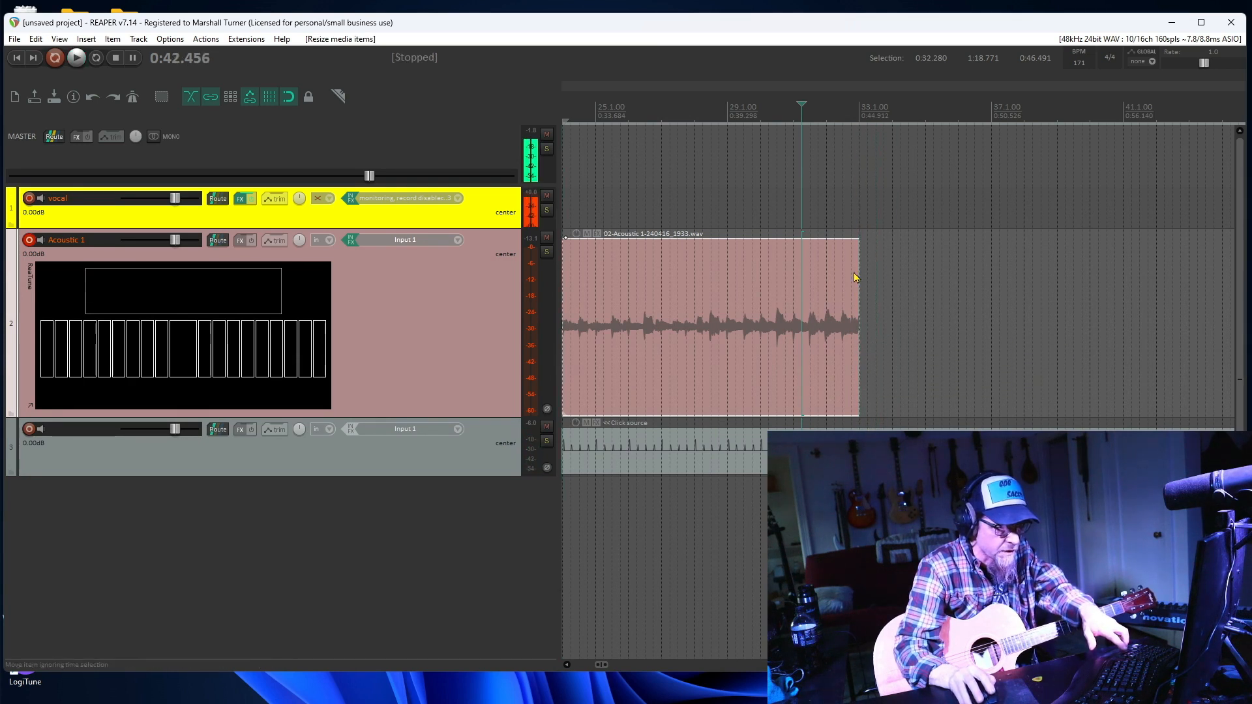
{"action": "key", "text": "space"}
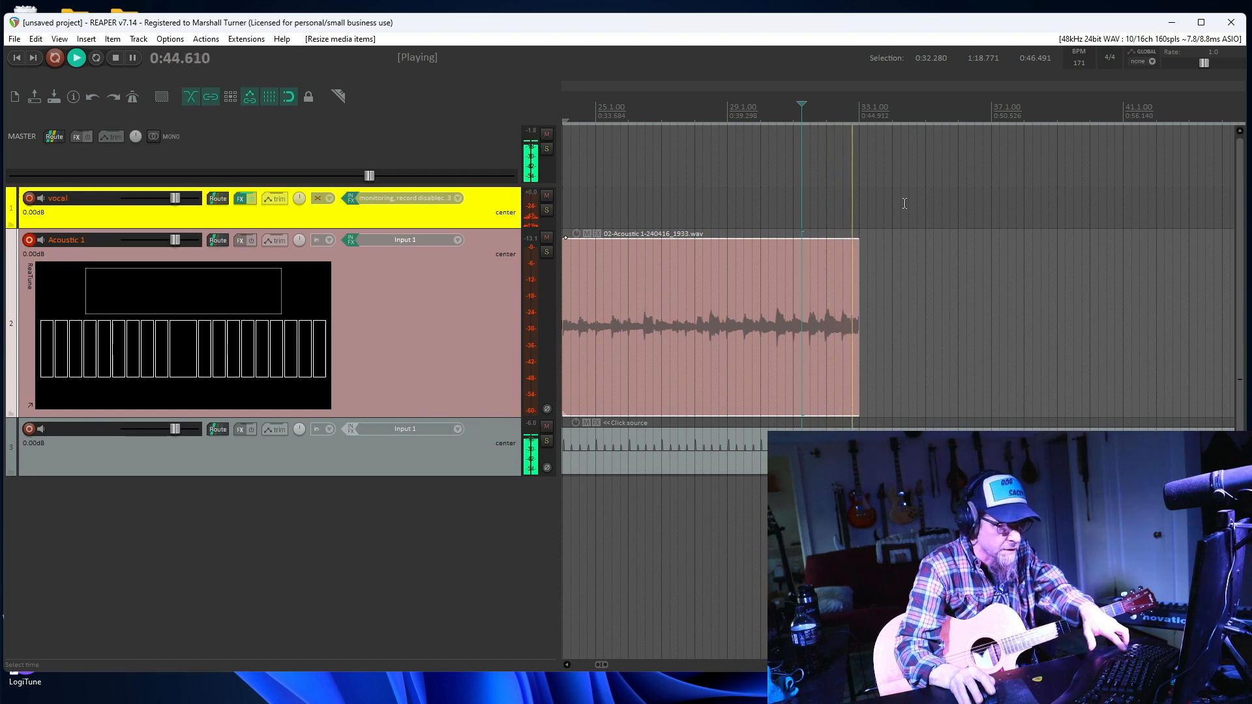
{"action": "key", "text": "space"}
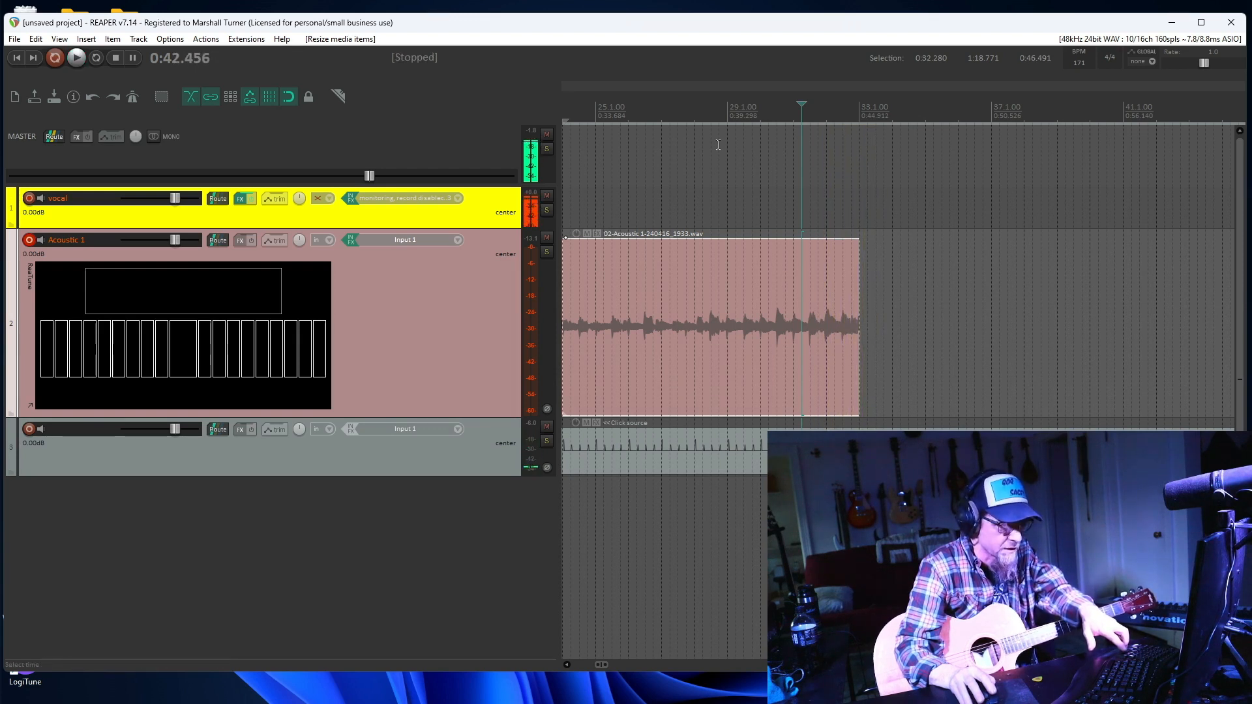
{"action": "left_click_drag", "start_coordinate": [563, 121], "coordinate": [856, 127]}
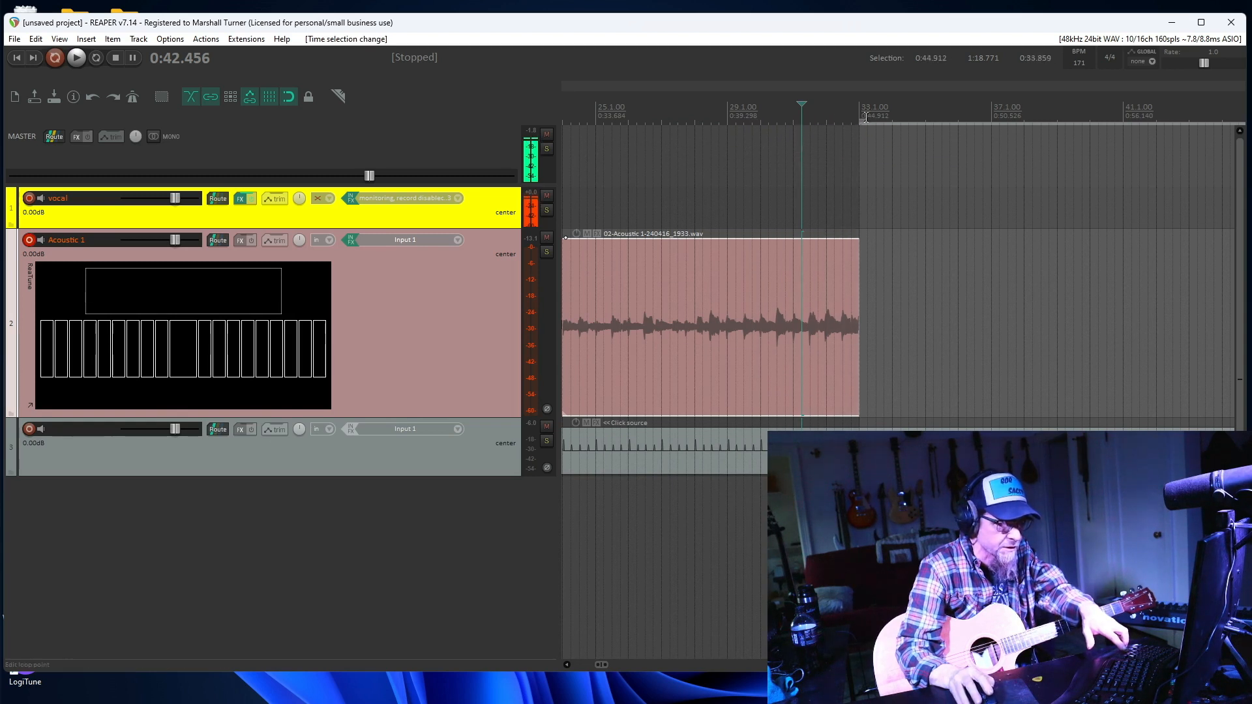
- Record the final guitar punch-in on Acoustic 1 with lead-in from measure 25 (0:33.684), and save all recorded files
{"action": "left_click", "coordinate": [595, 115]}
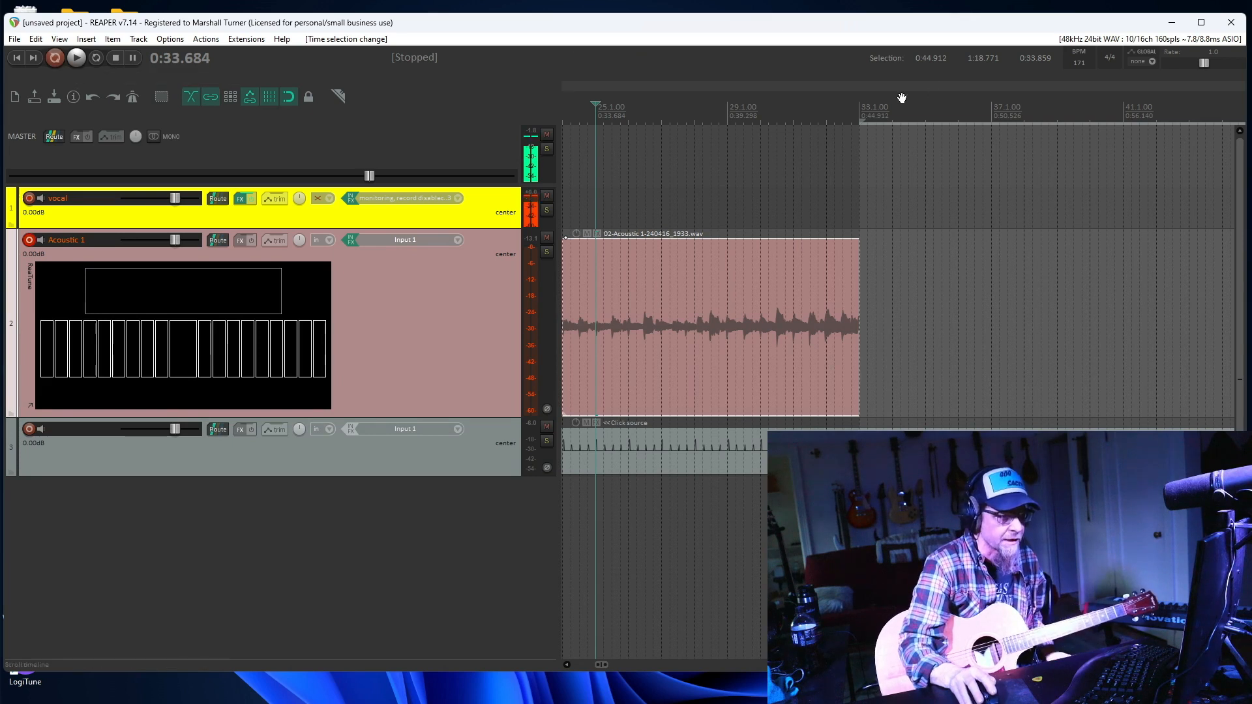
{"action": "left_click", "coordinate": [56, 58]}
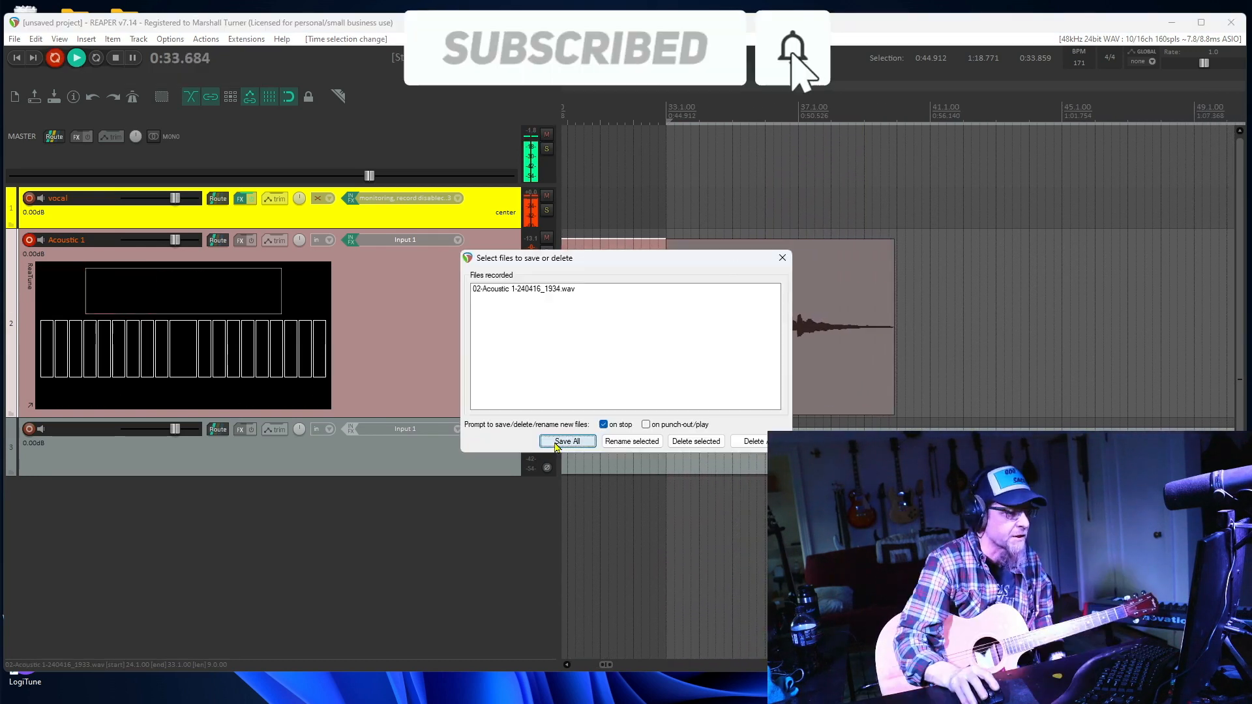
{"action": "left_click", "coordinate": [568, 442]}
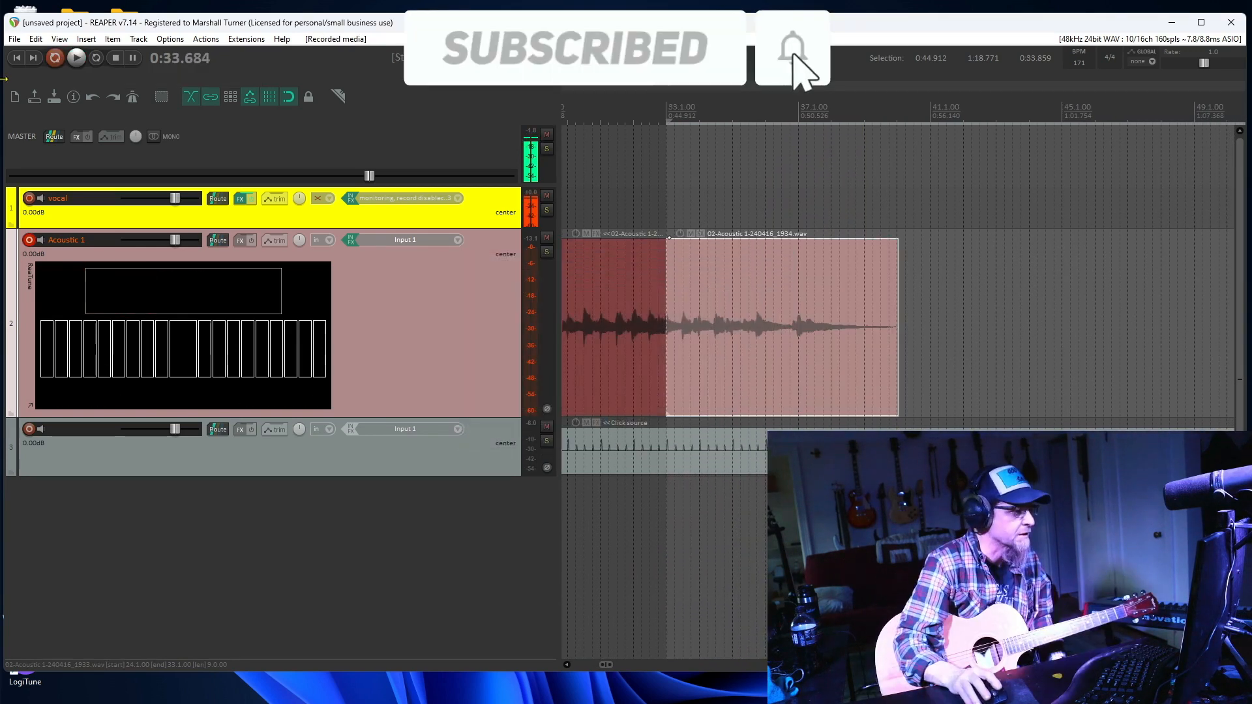
- Play back the assembled guitar sections through the last take, muting the click track for part of the playback
{"action": "left_click", "coordinate": [76, 58]}
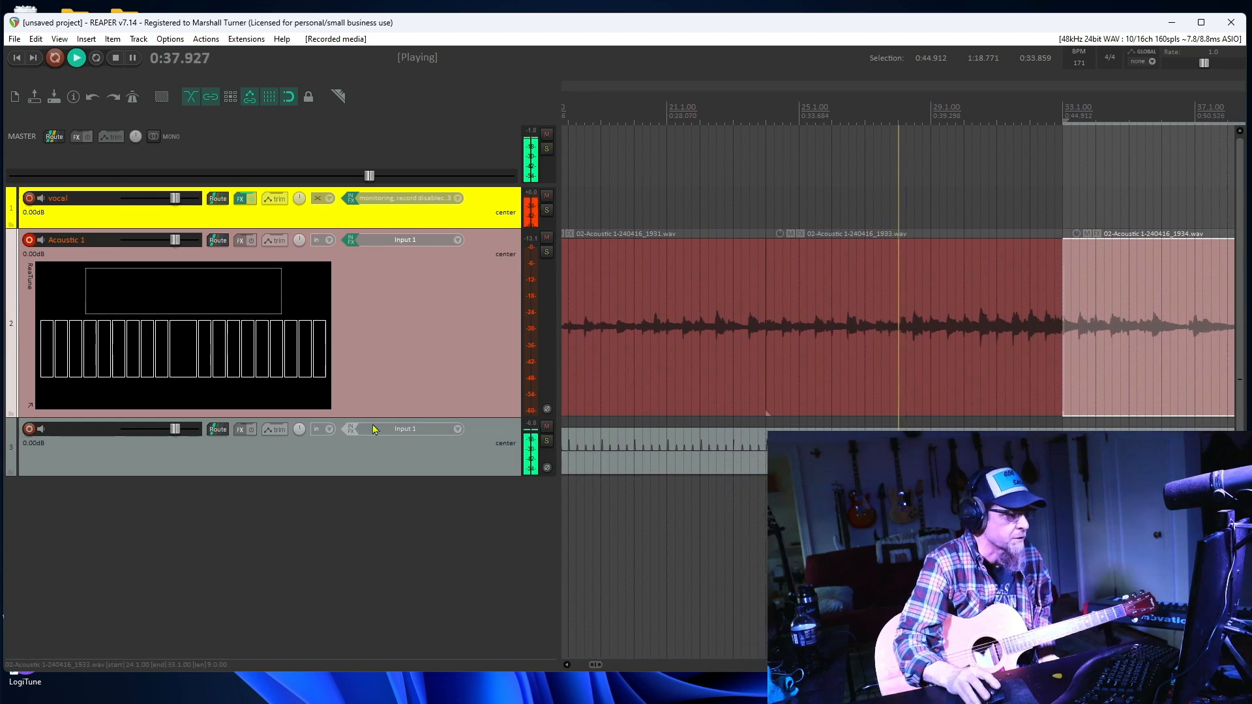
{"action": "left_click", "coordinate": [546, 427]}
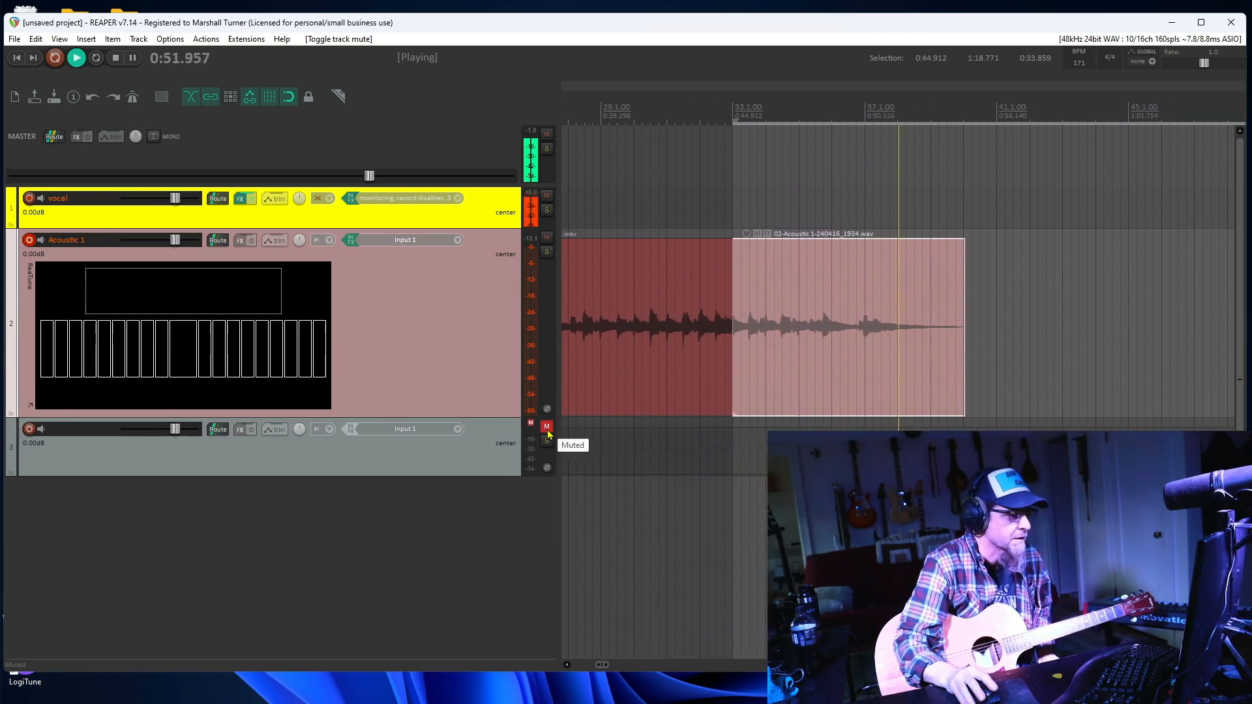
{"action": "left_click", "coordinate": [547, 427]}
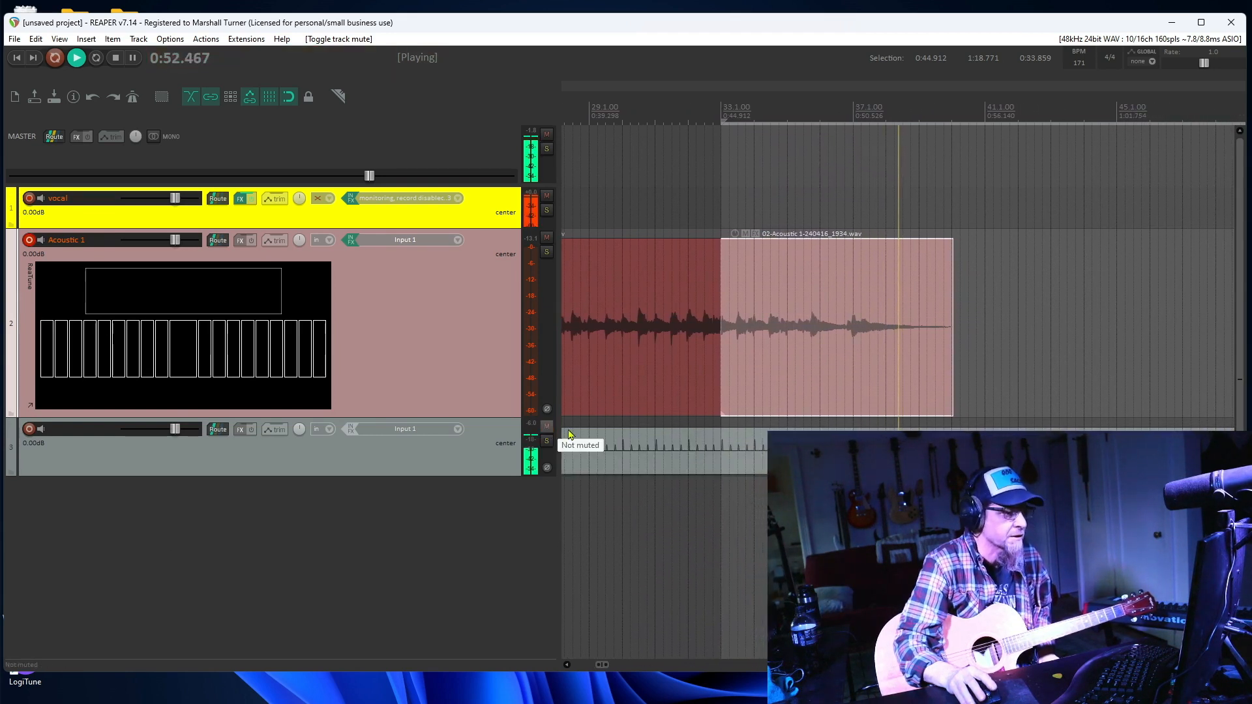
{"action": "left_click", "coordinate": [115, 58]}
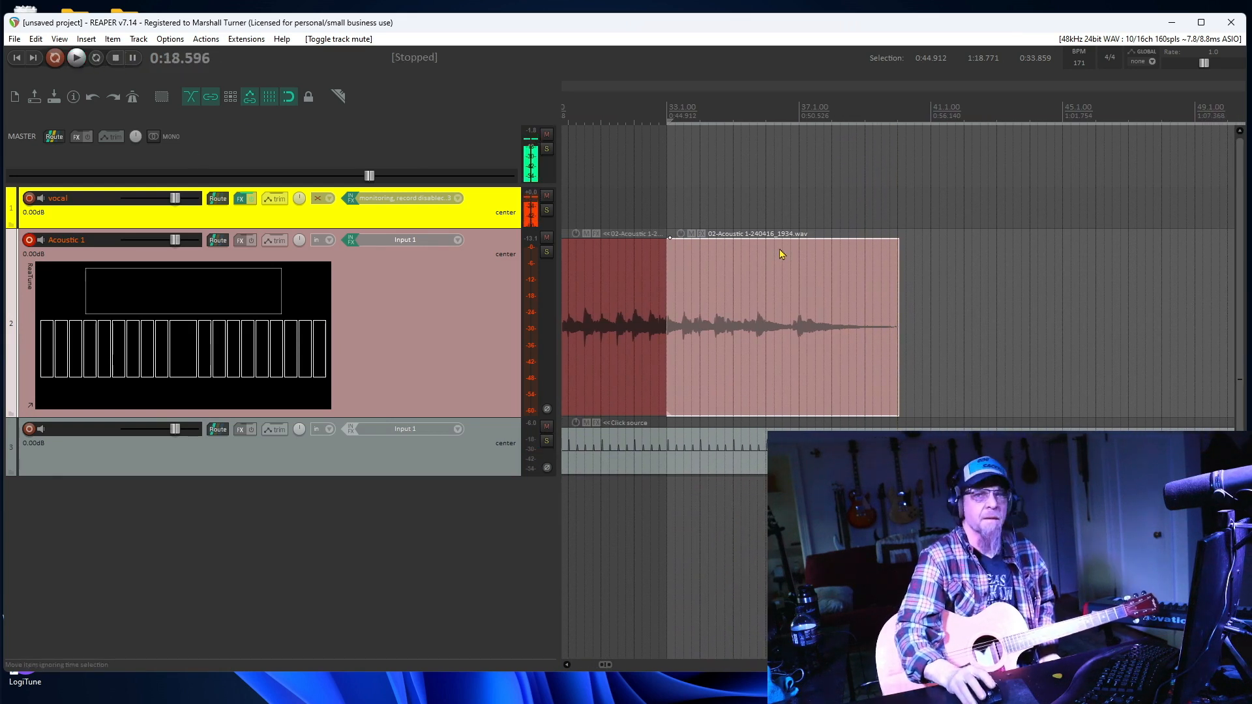